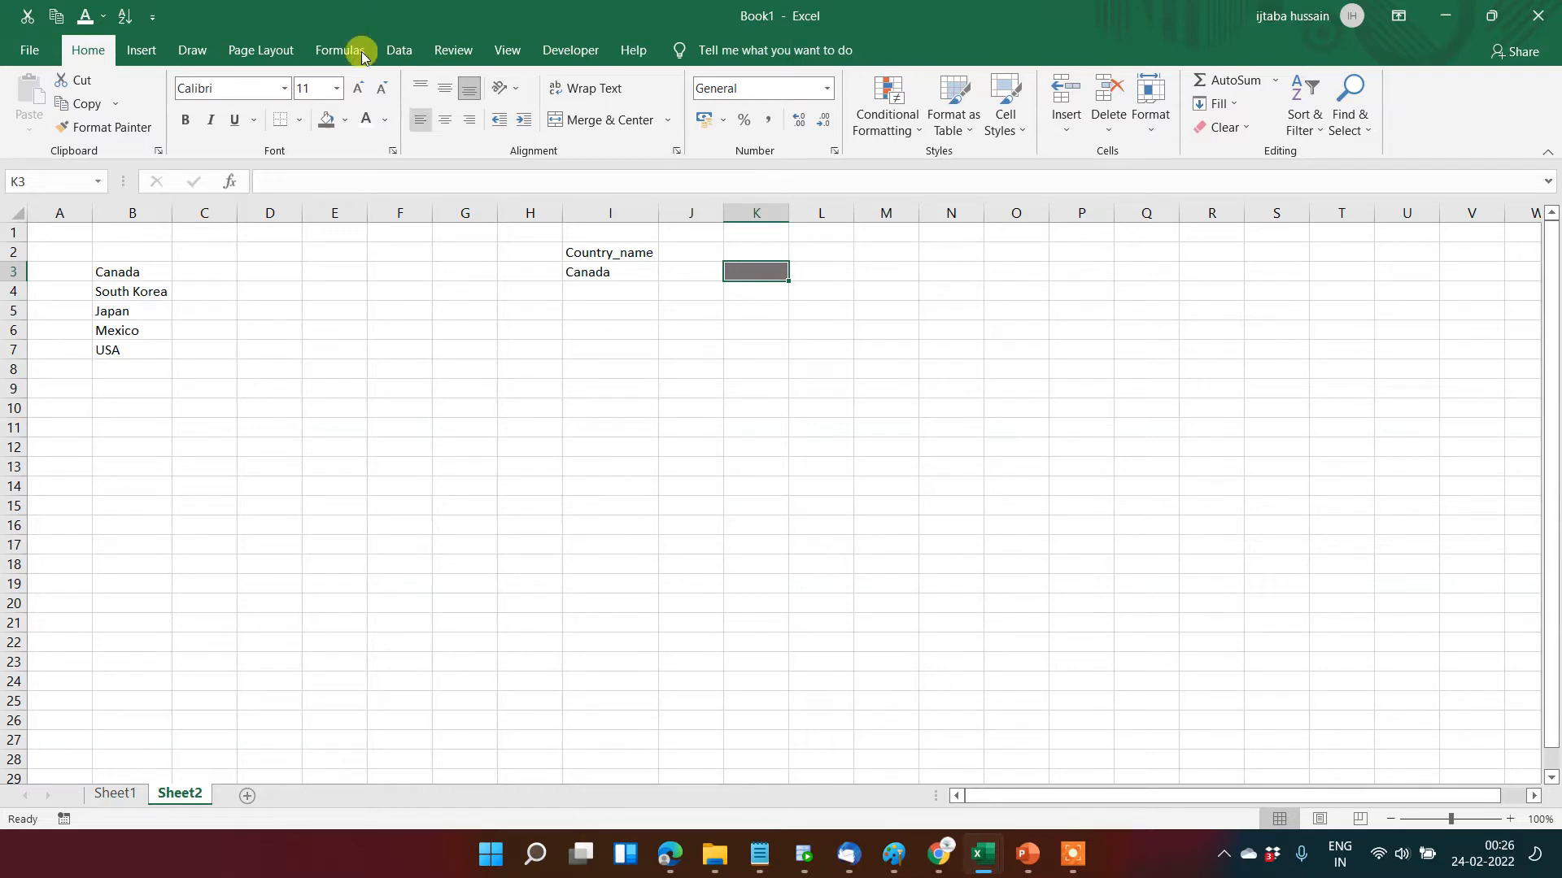
- Add a data validation rule to cell K3 that allows only whole numbers between 1 and 50
click(389, 57)
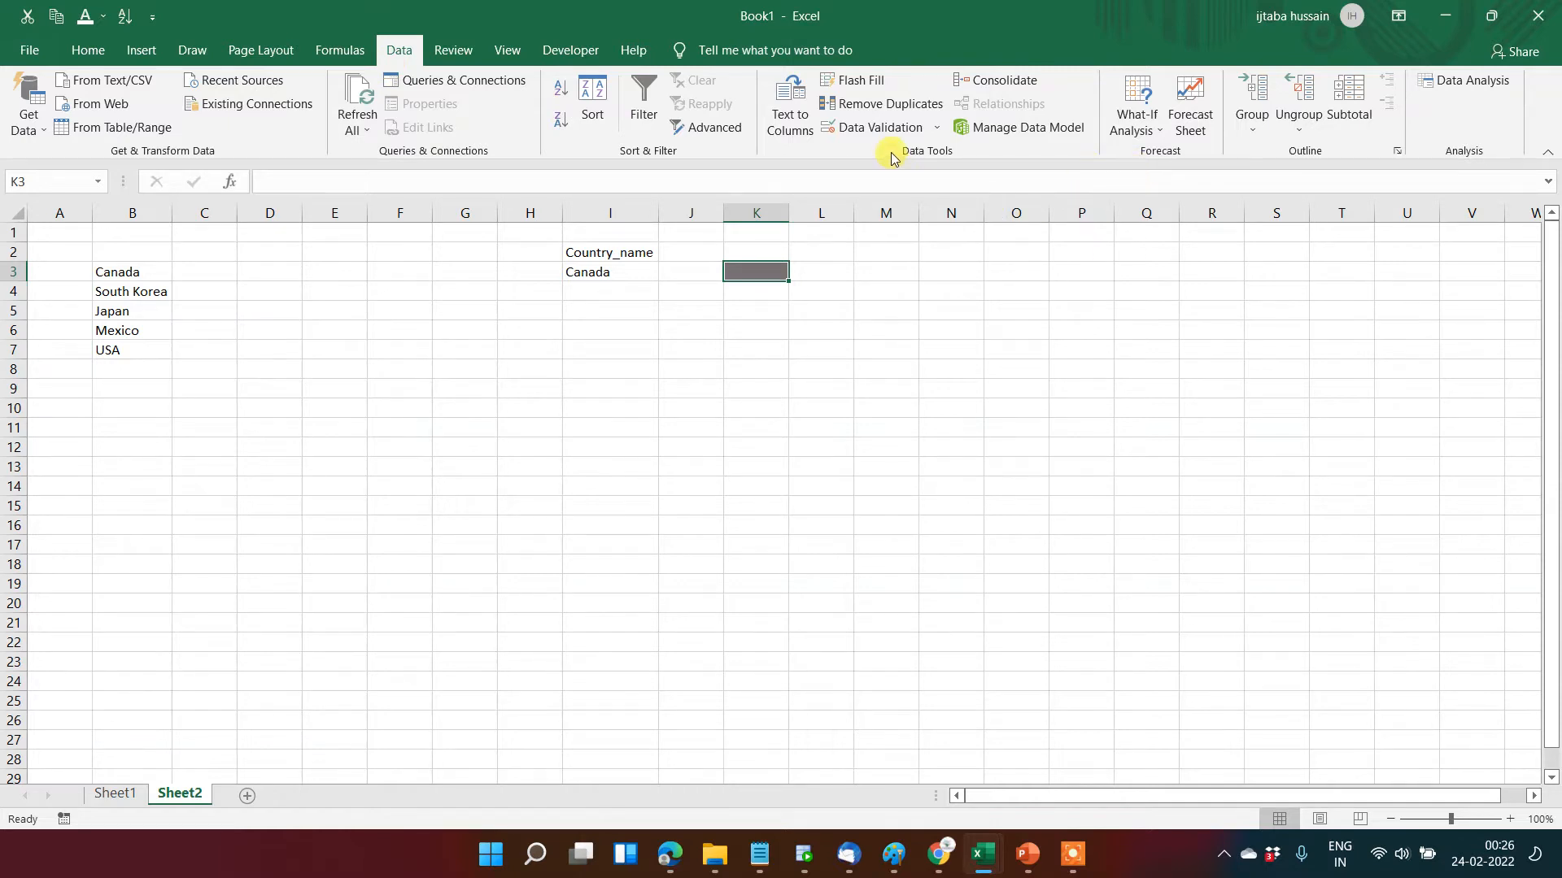
click(937, 129)
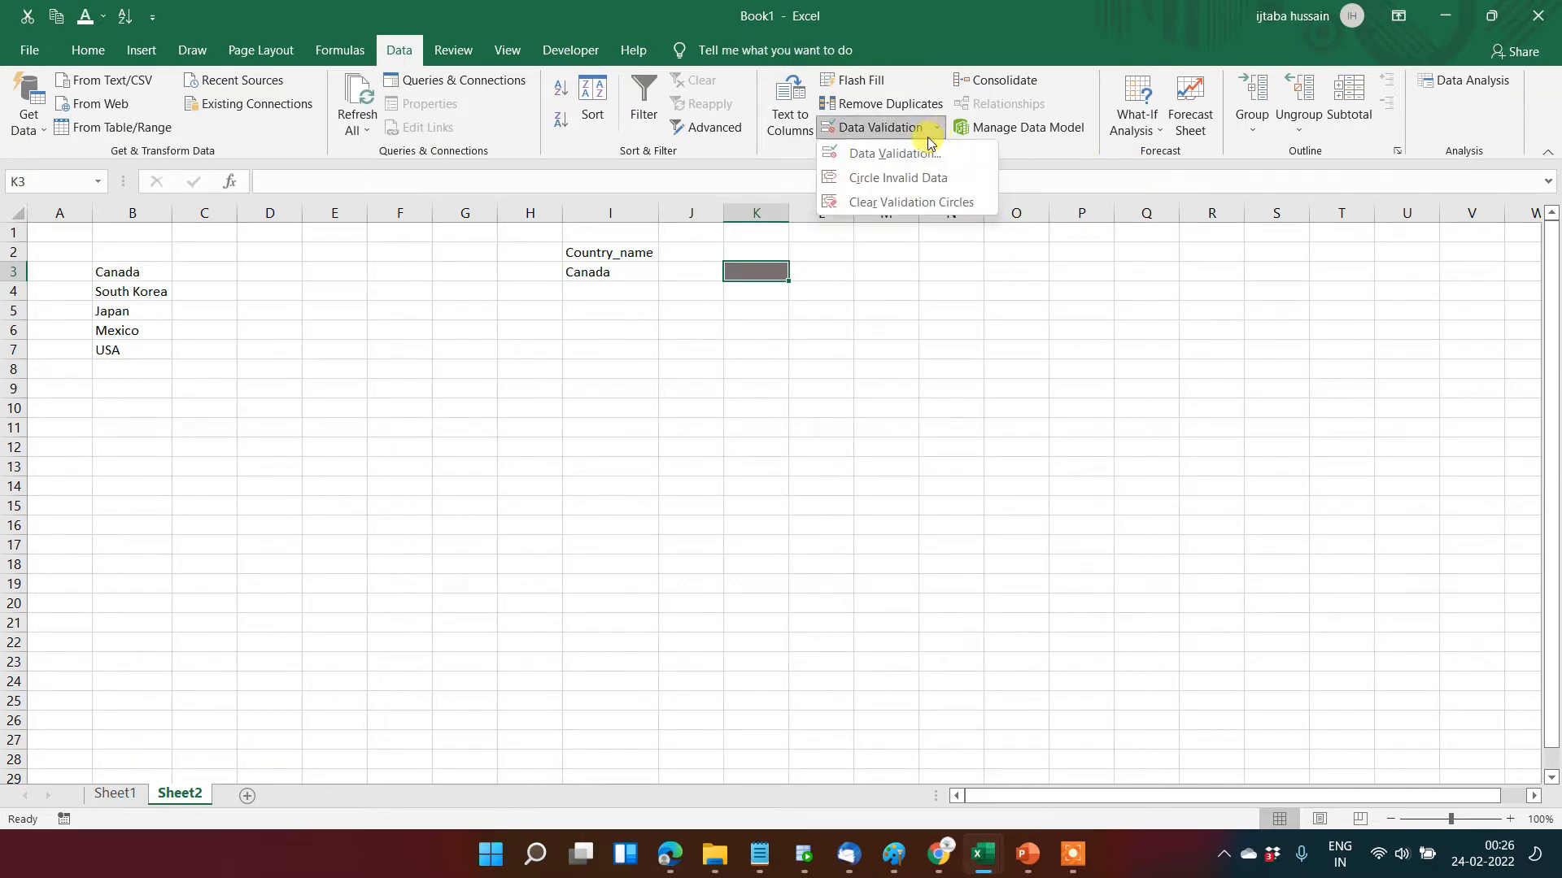
click(922, 156)
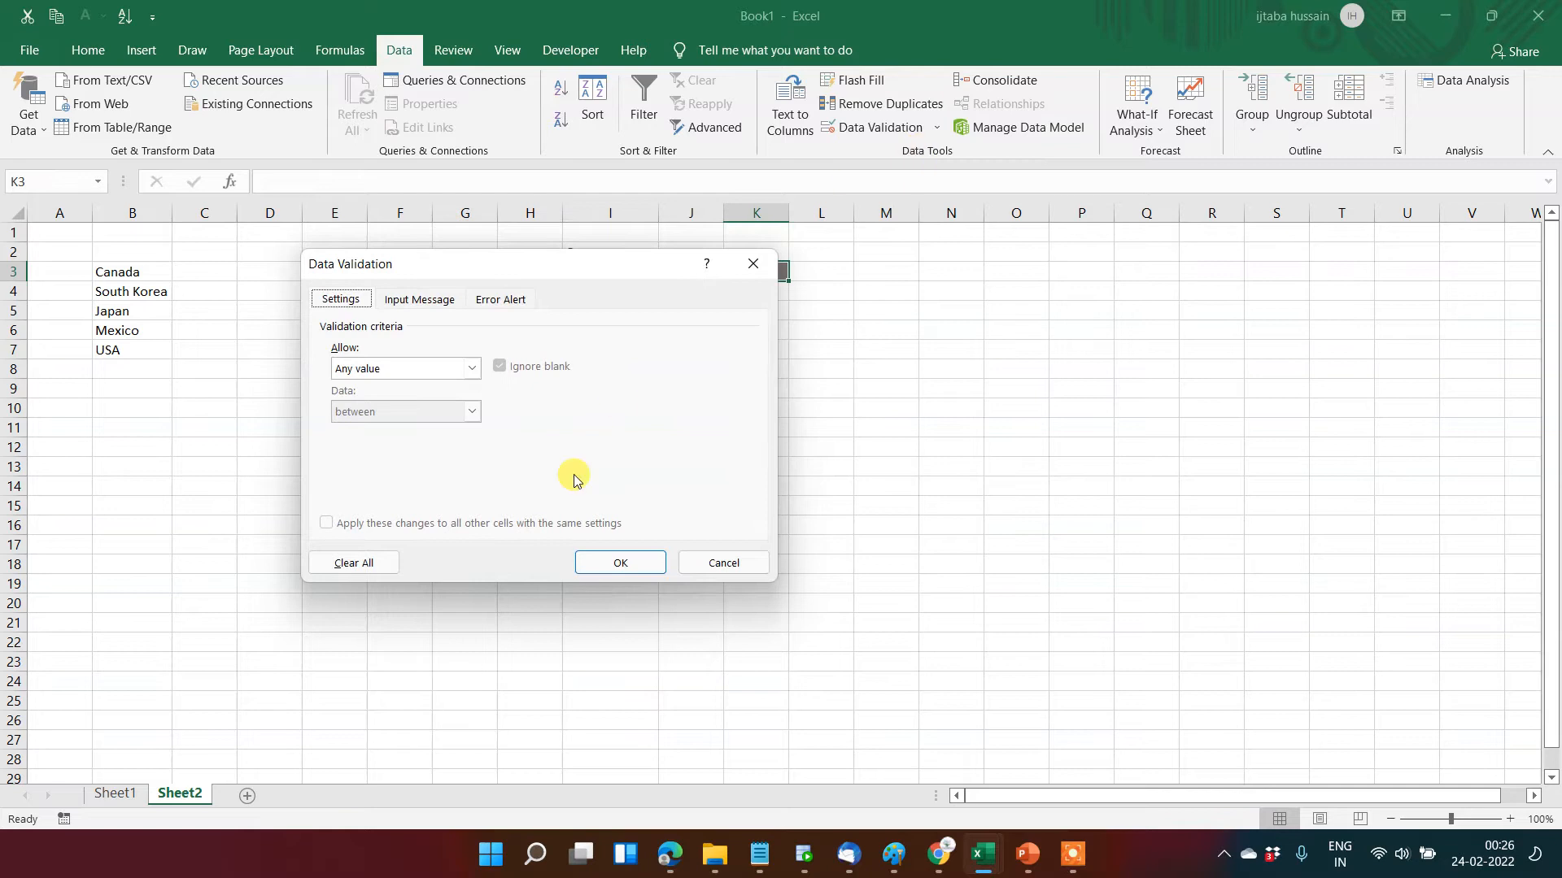
click(460, 368)
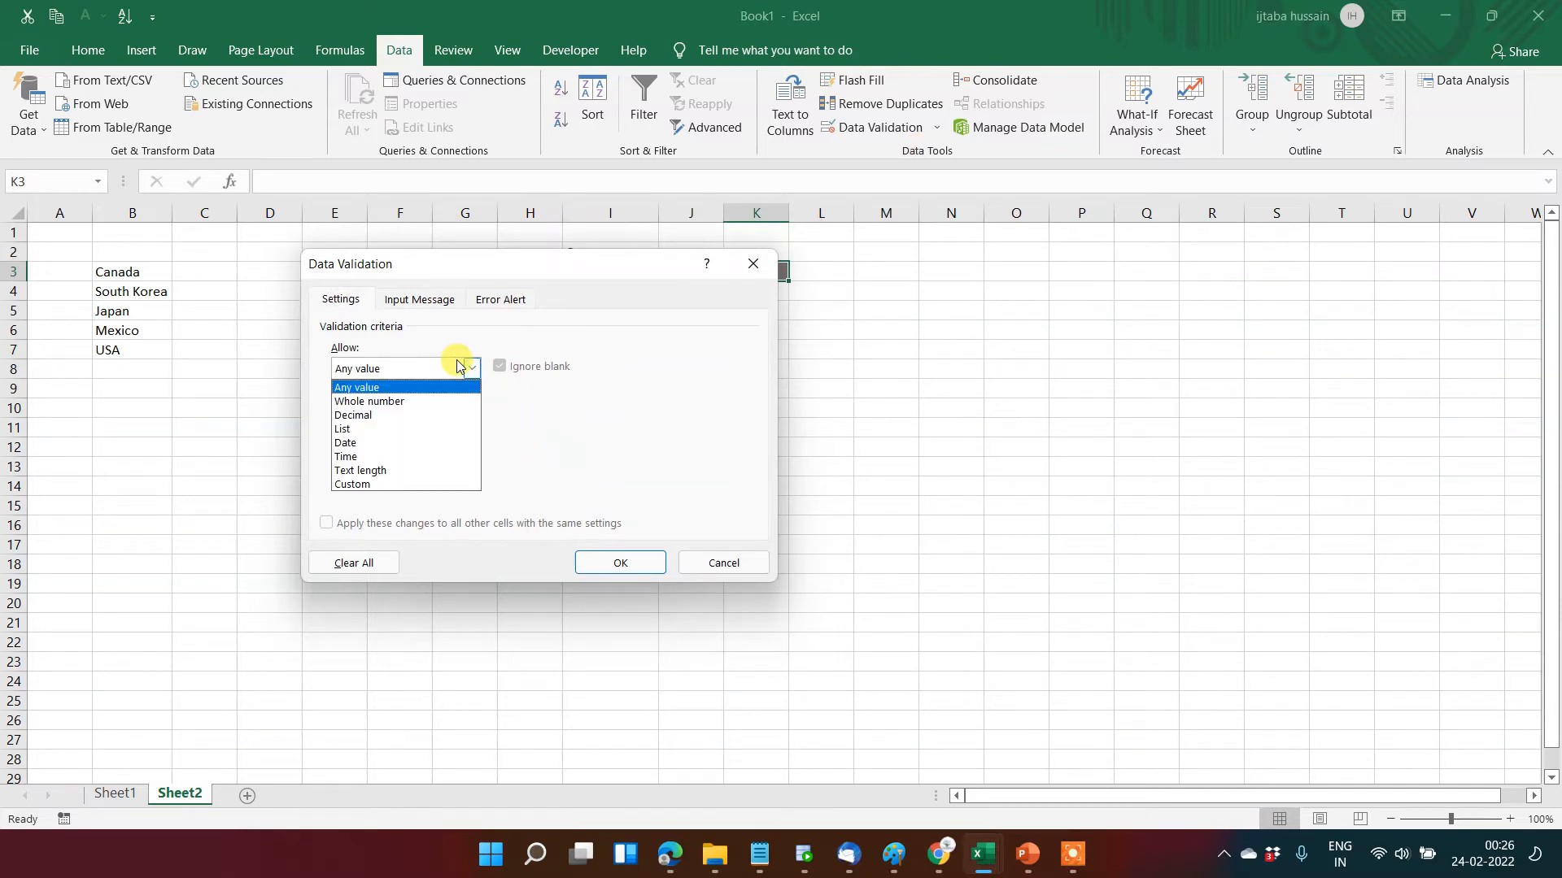
click(363, 403)
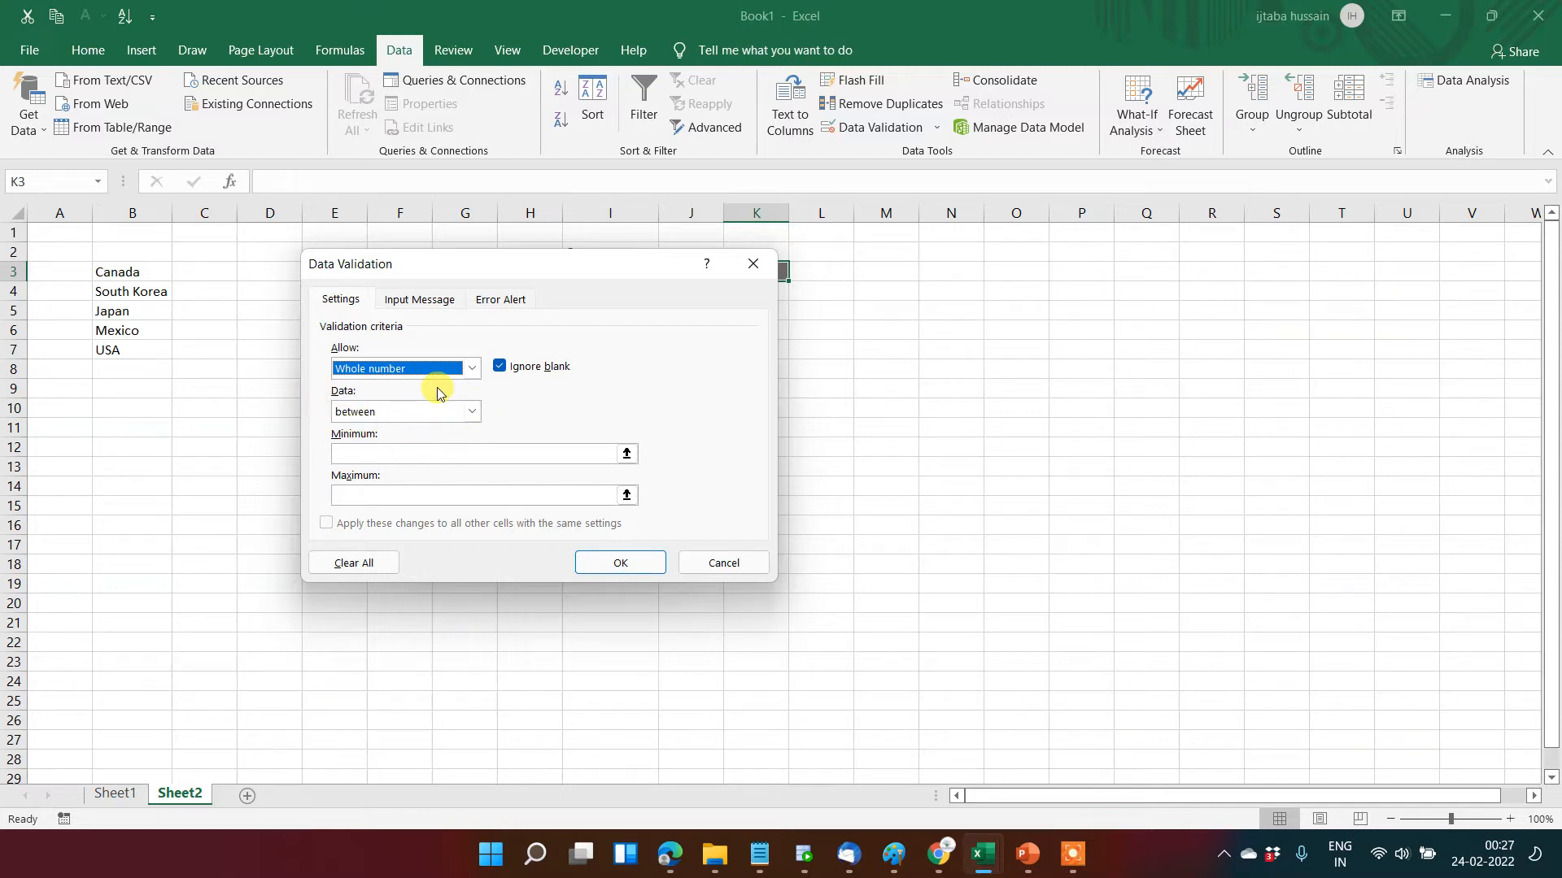
click(356, 415)
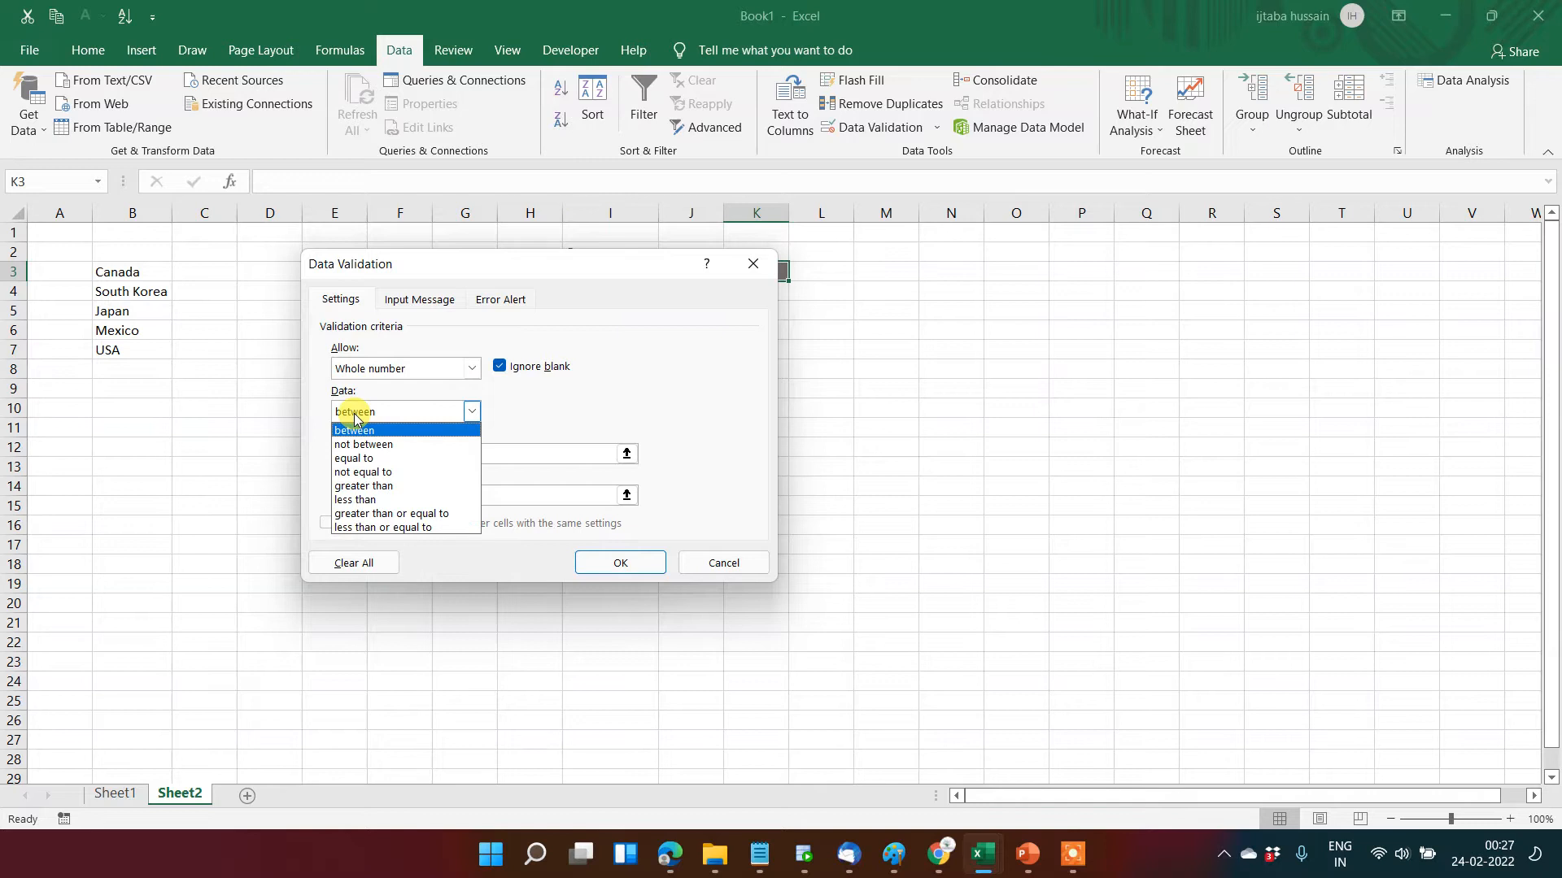
click(403, 431)
click(392, 452)
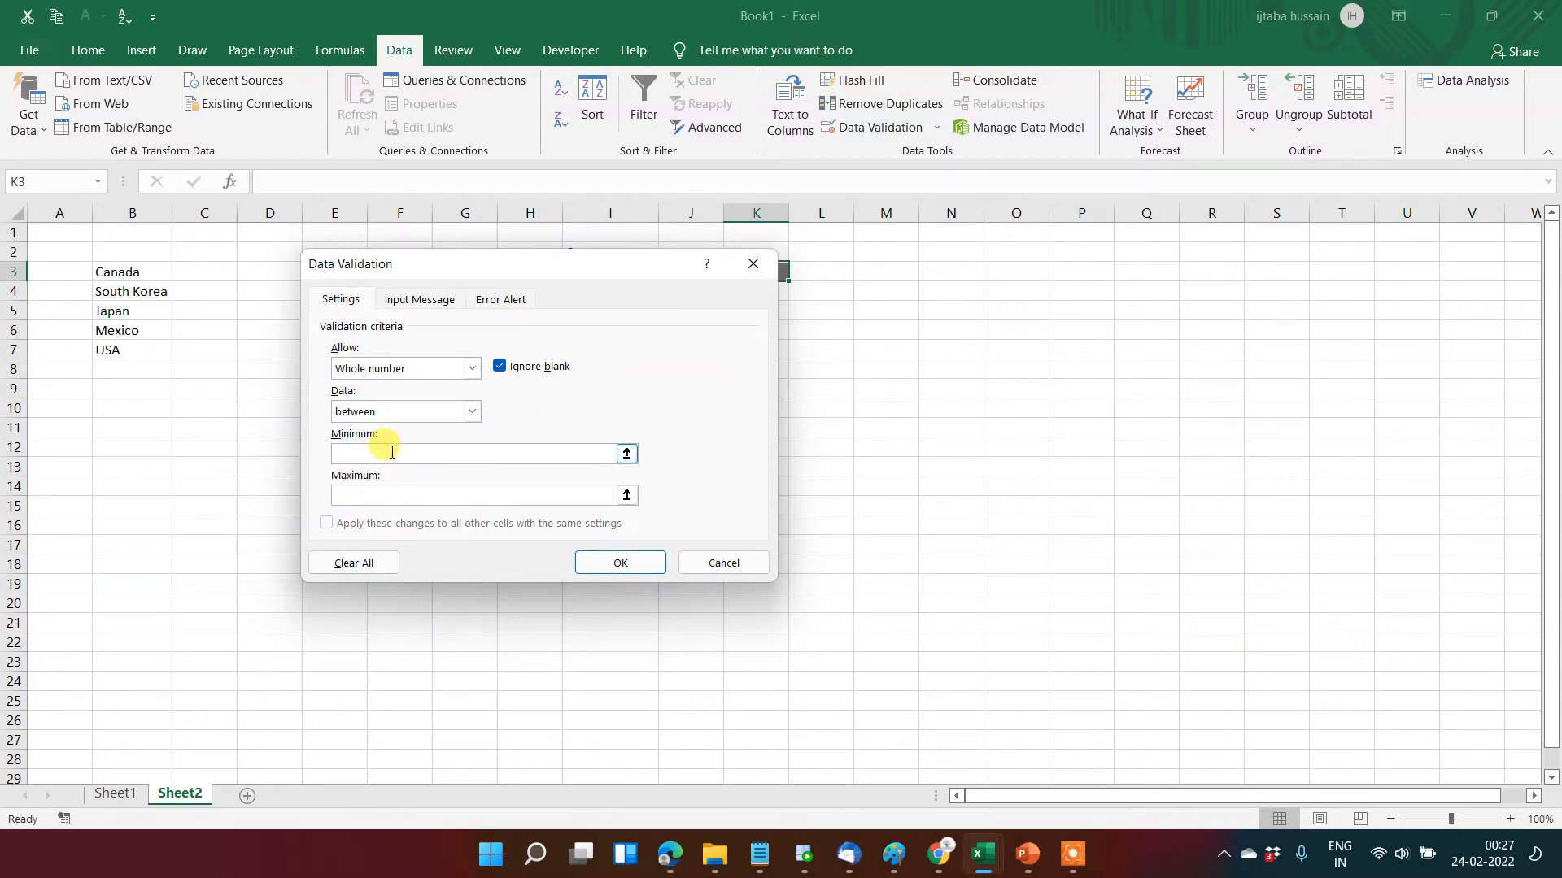
text(1)
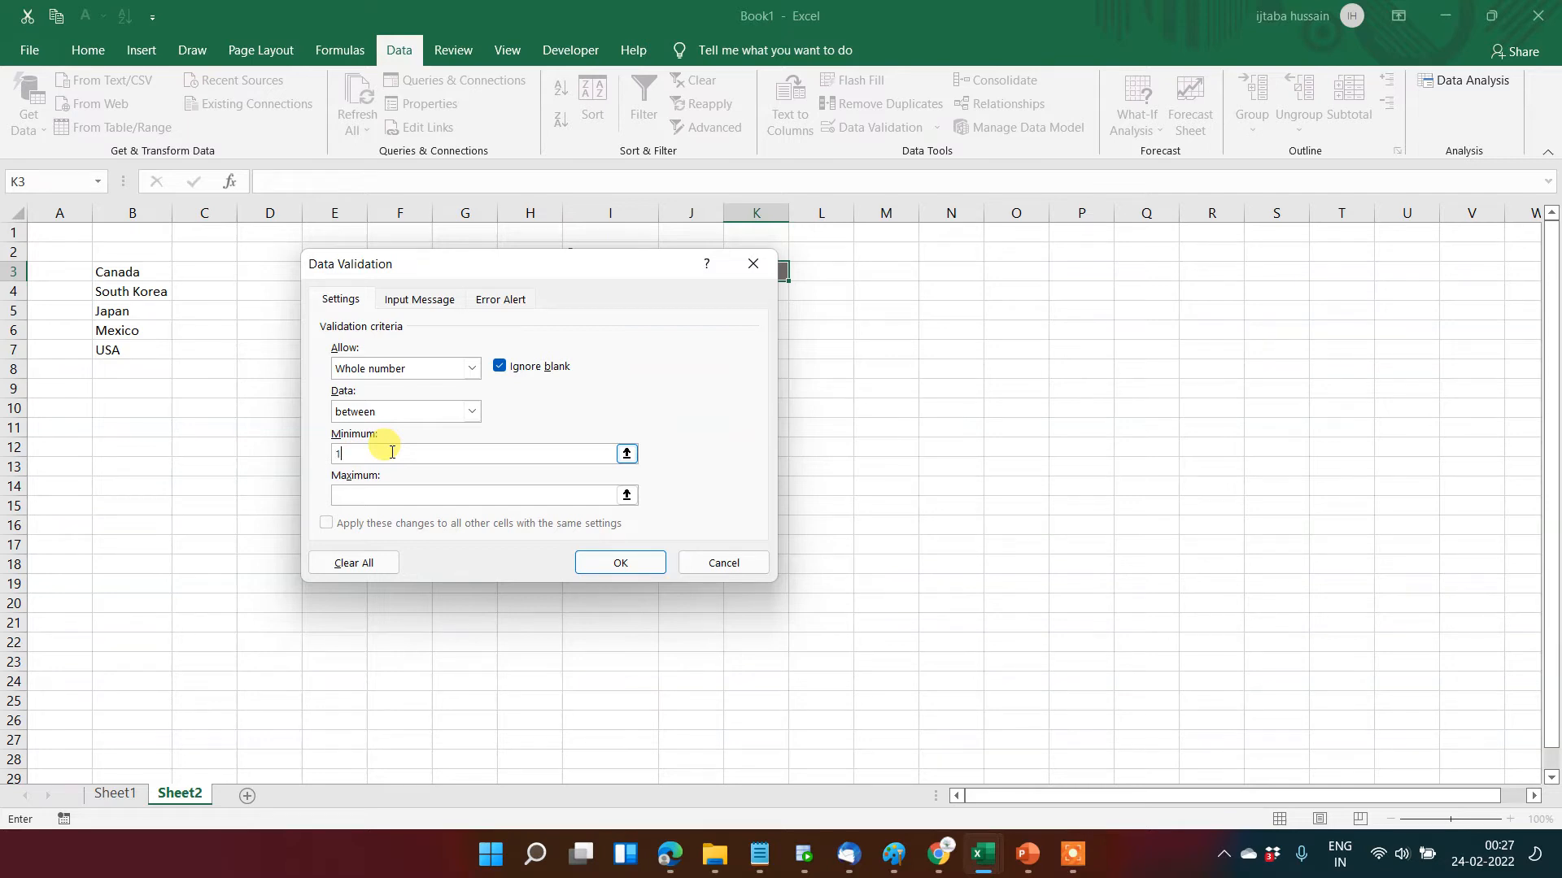
text(50)
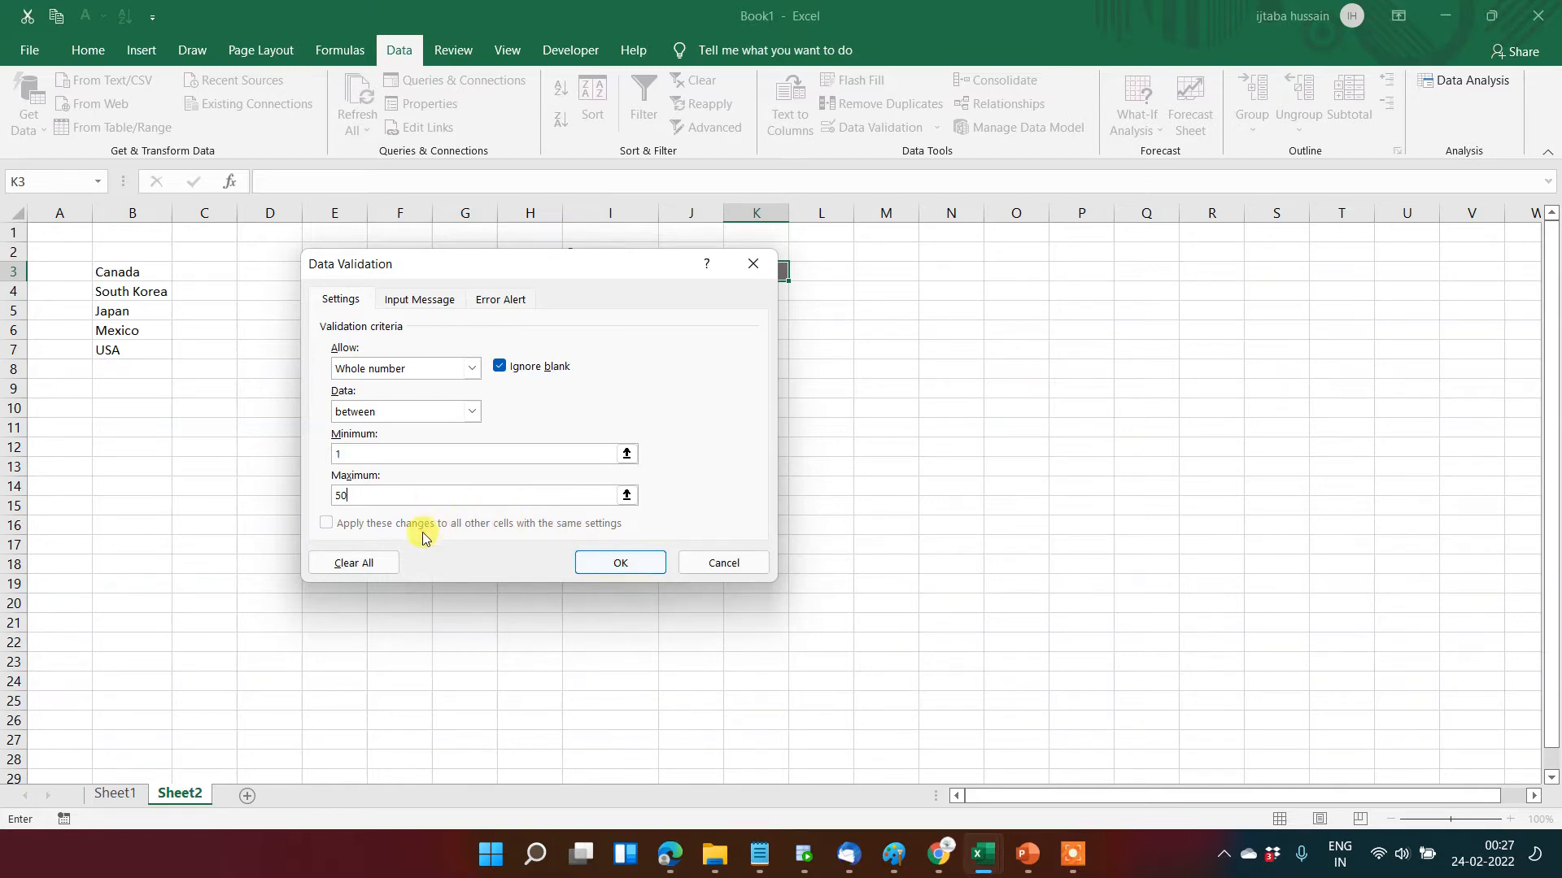
click(618, 563)
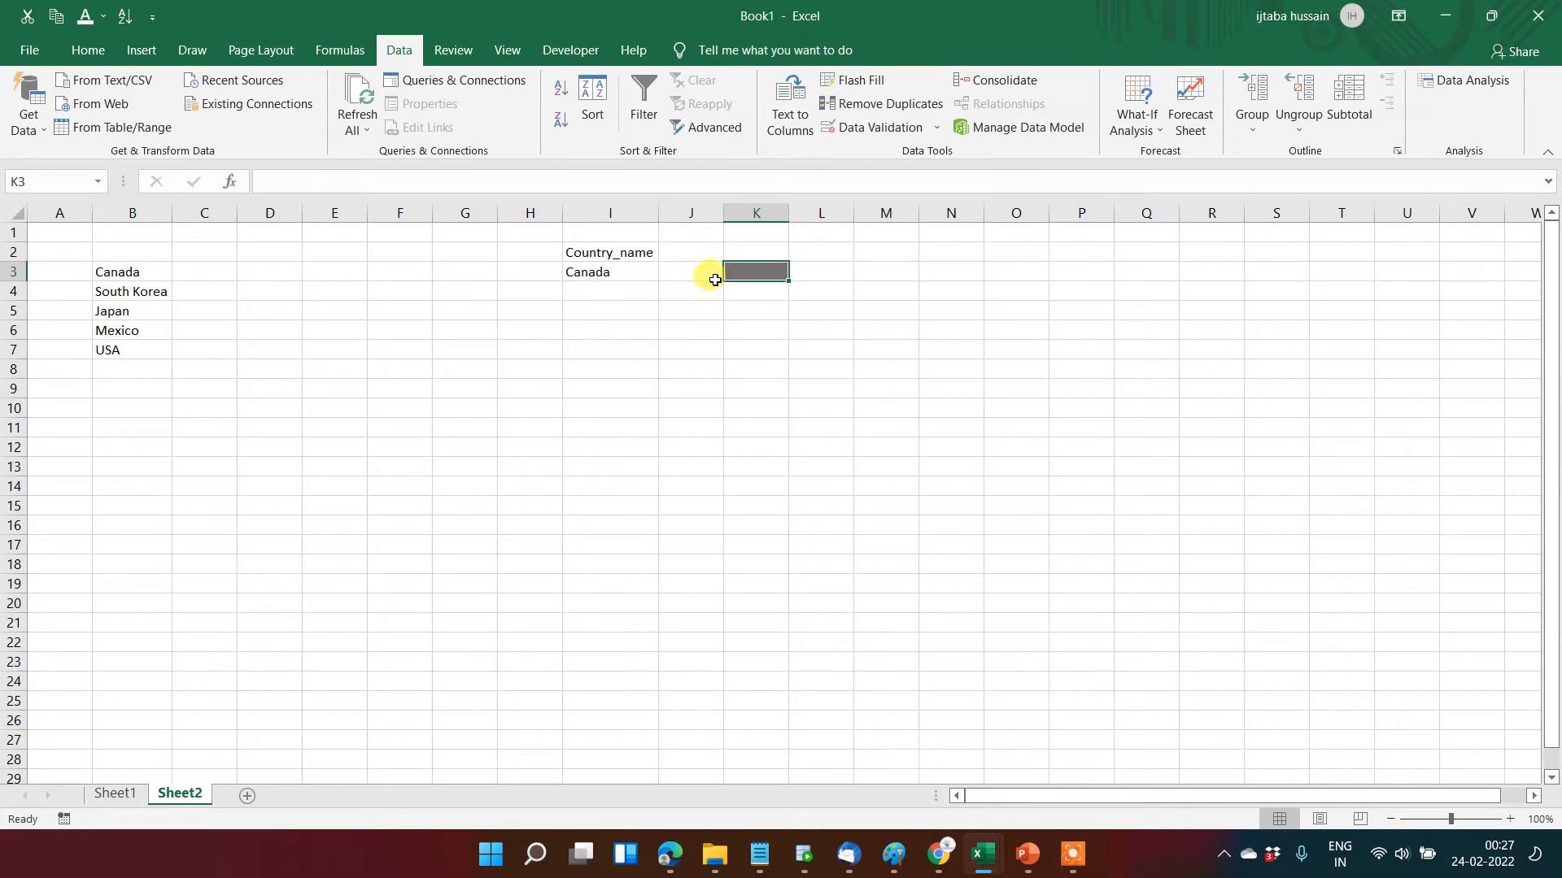
- Test the validation rule by entering 2 and then 45 in cell K3
text(2)
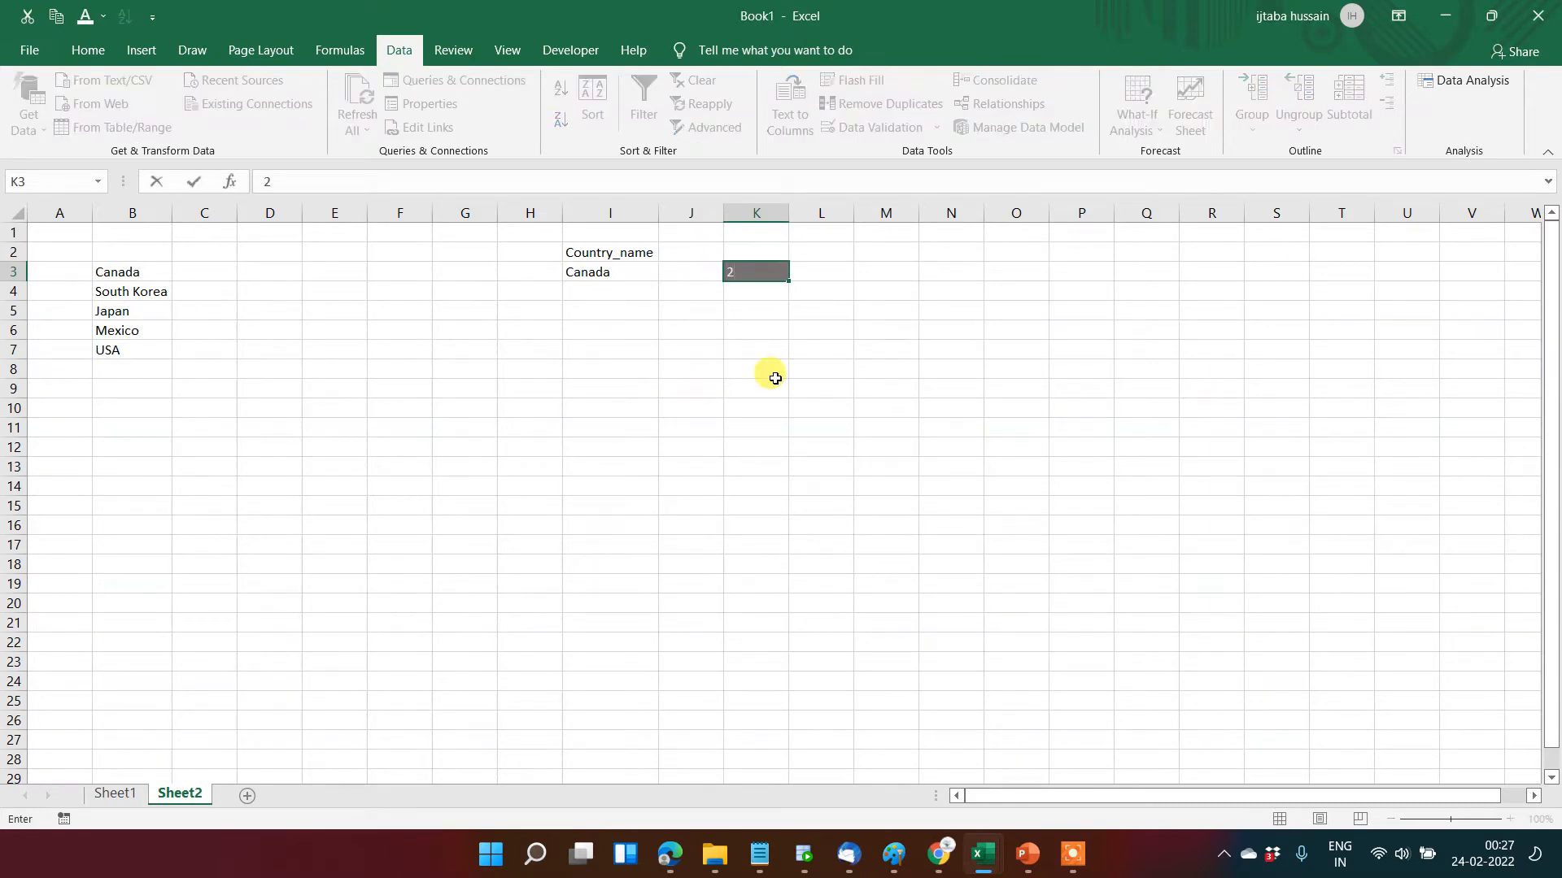
key(Return)
key(Up)
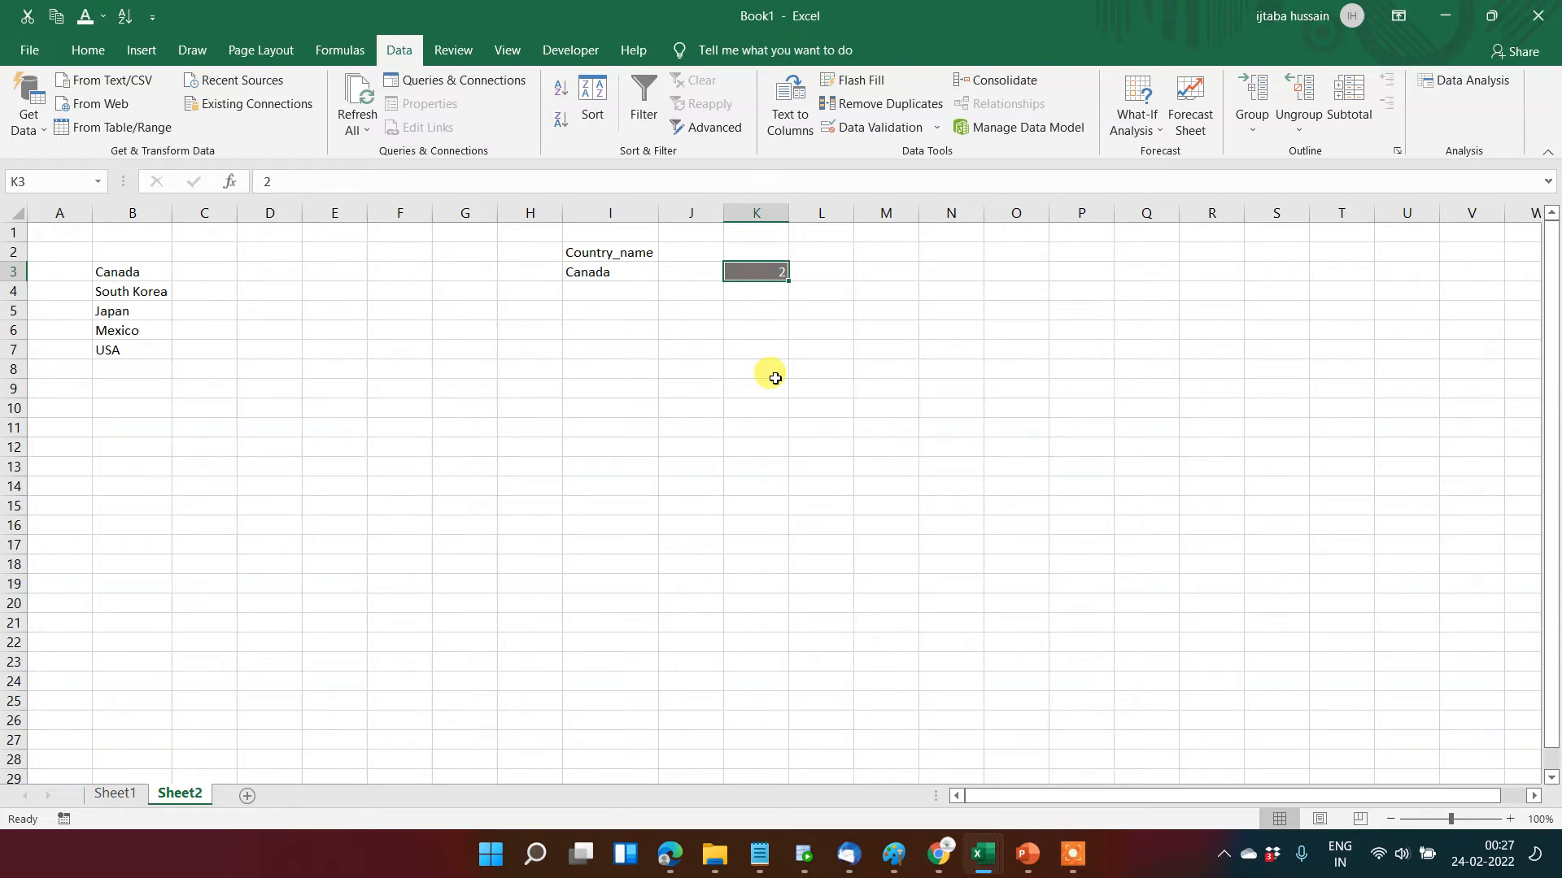
text(45)
key(Return)
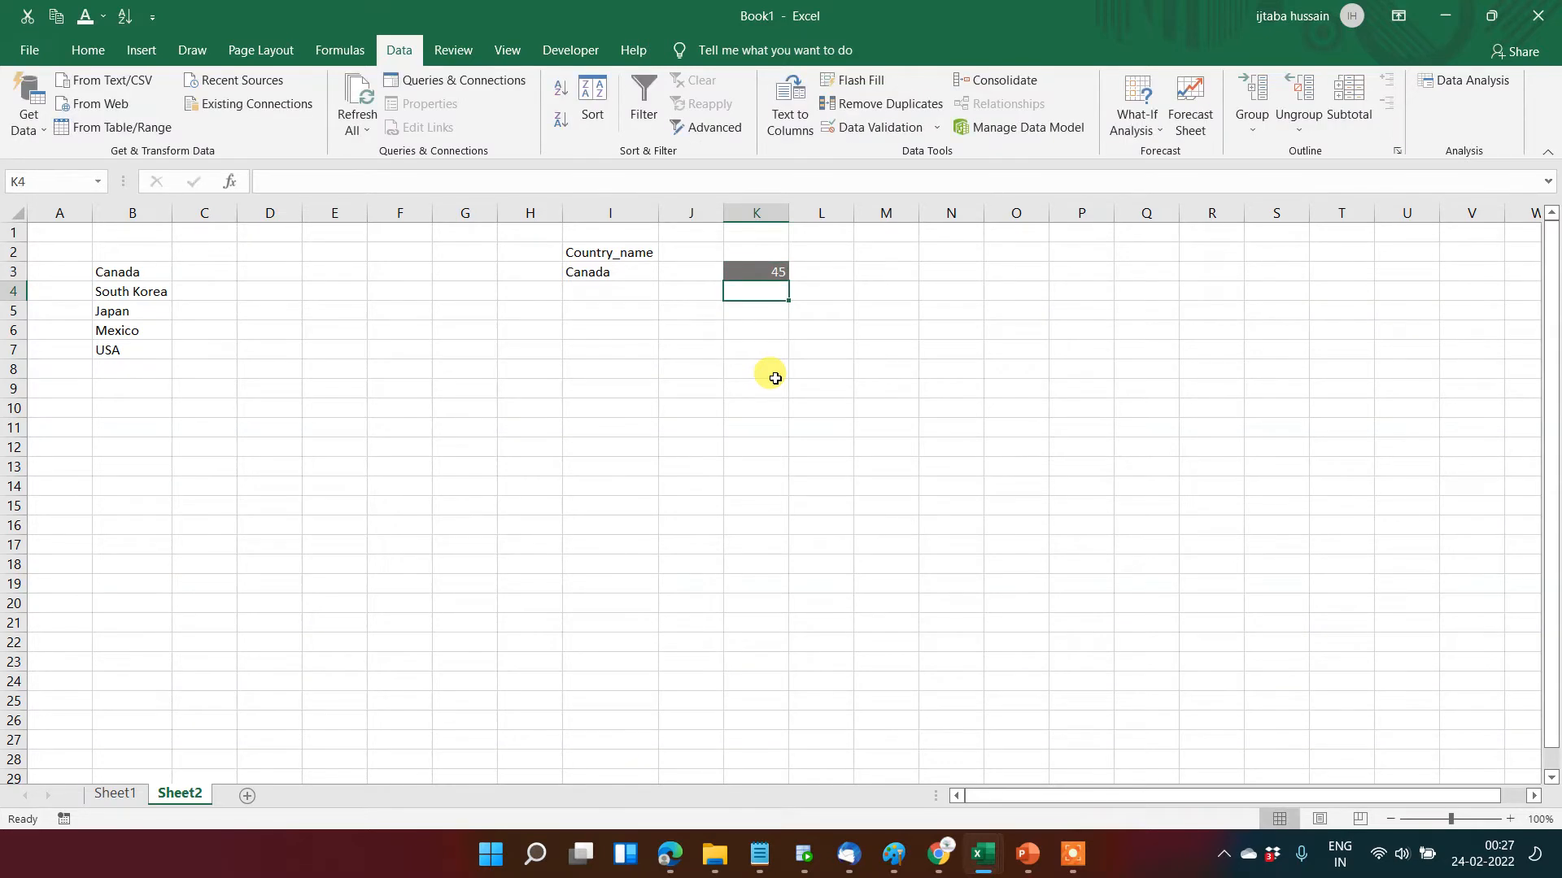
key(Up)
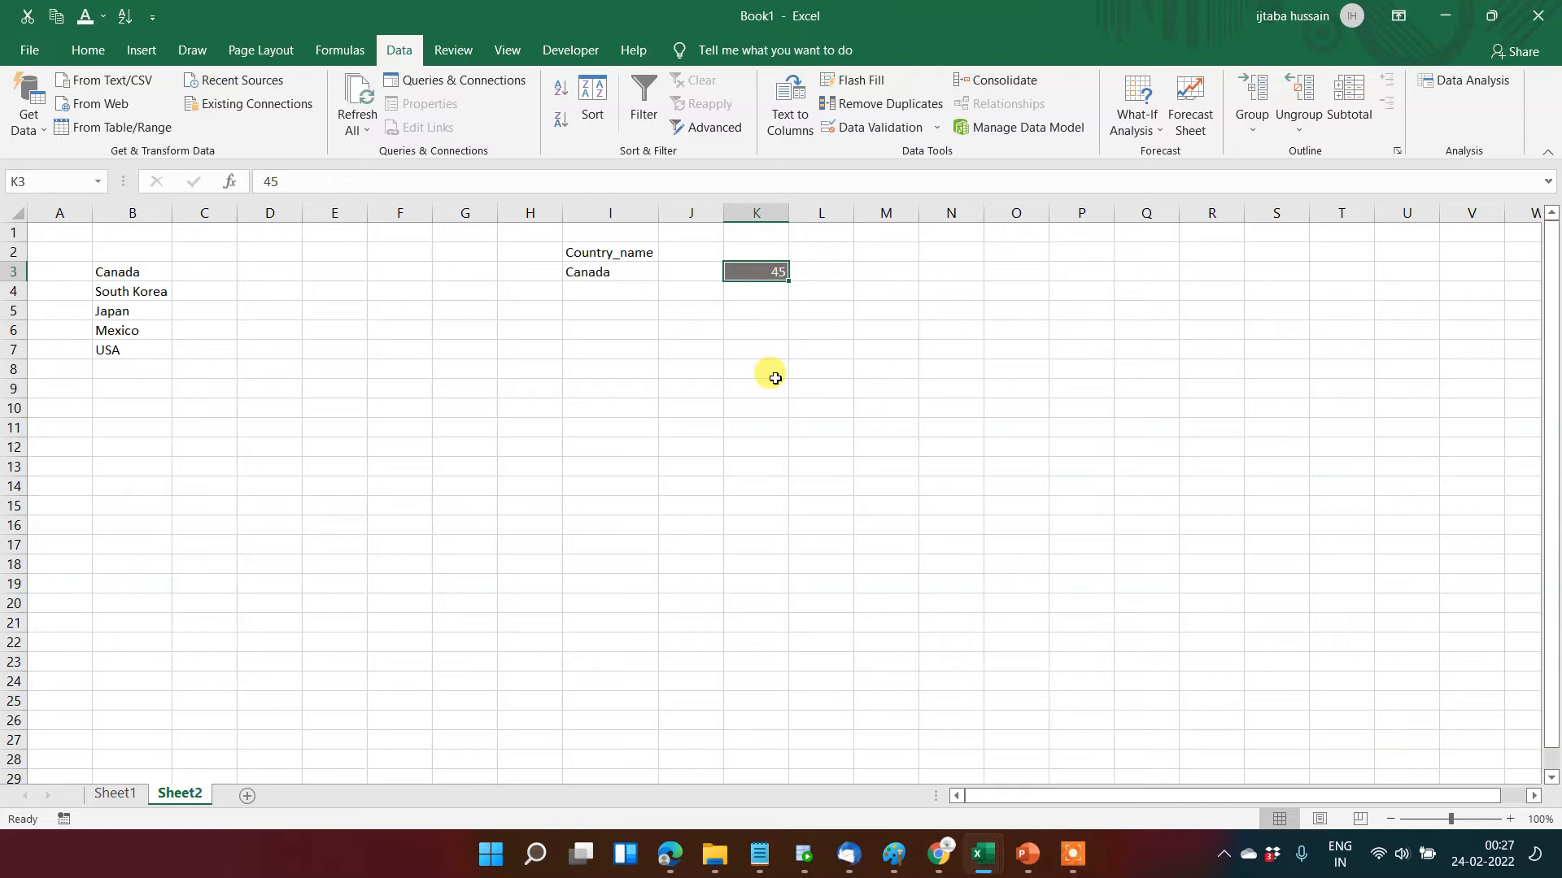
- Try the out-of-range values 51 and 0 in cell K3, then cancel the entry
text(51)
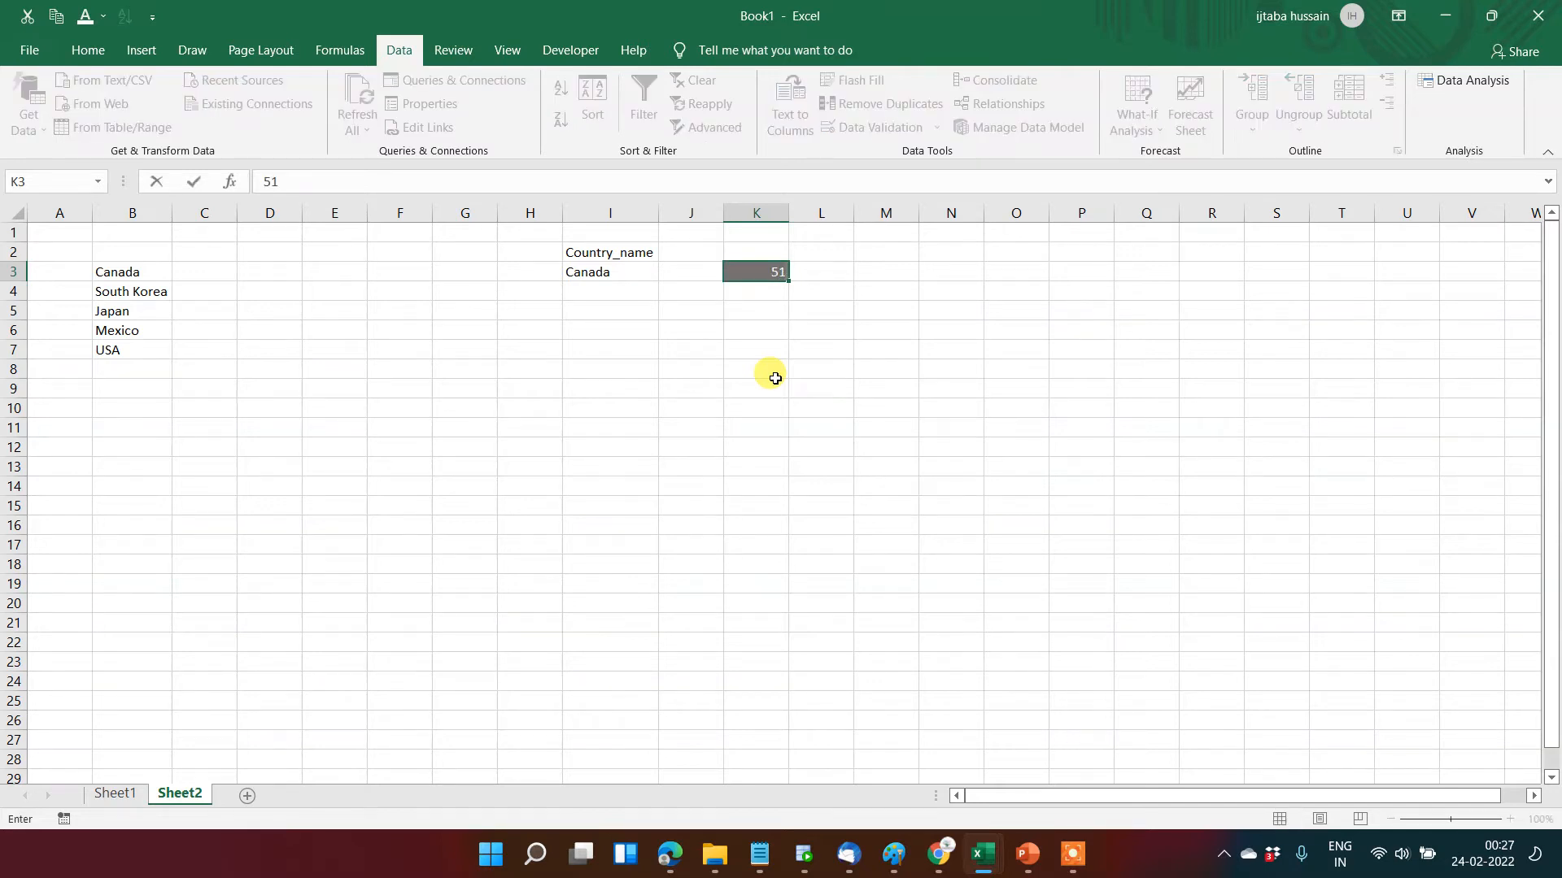
key(Return)
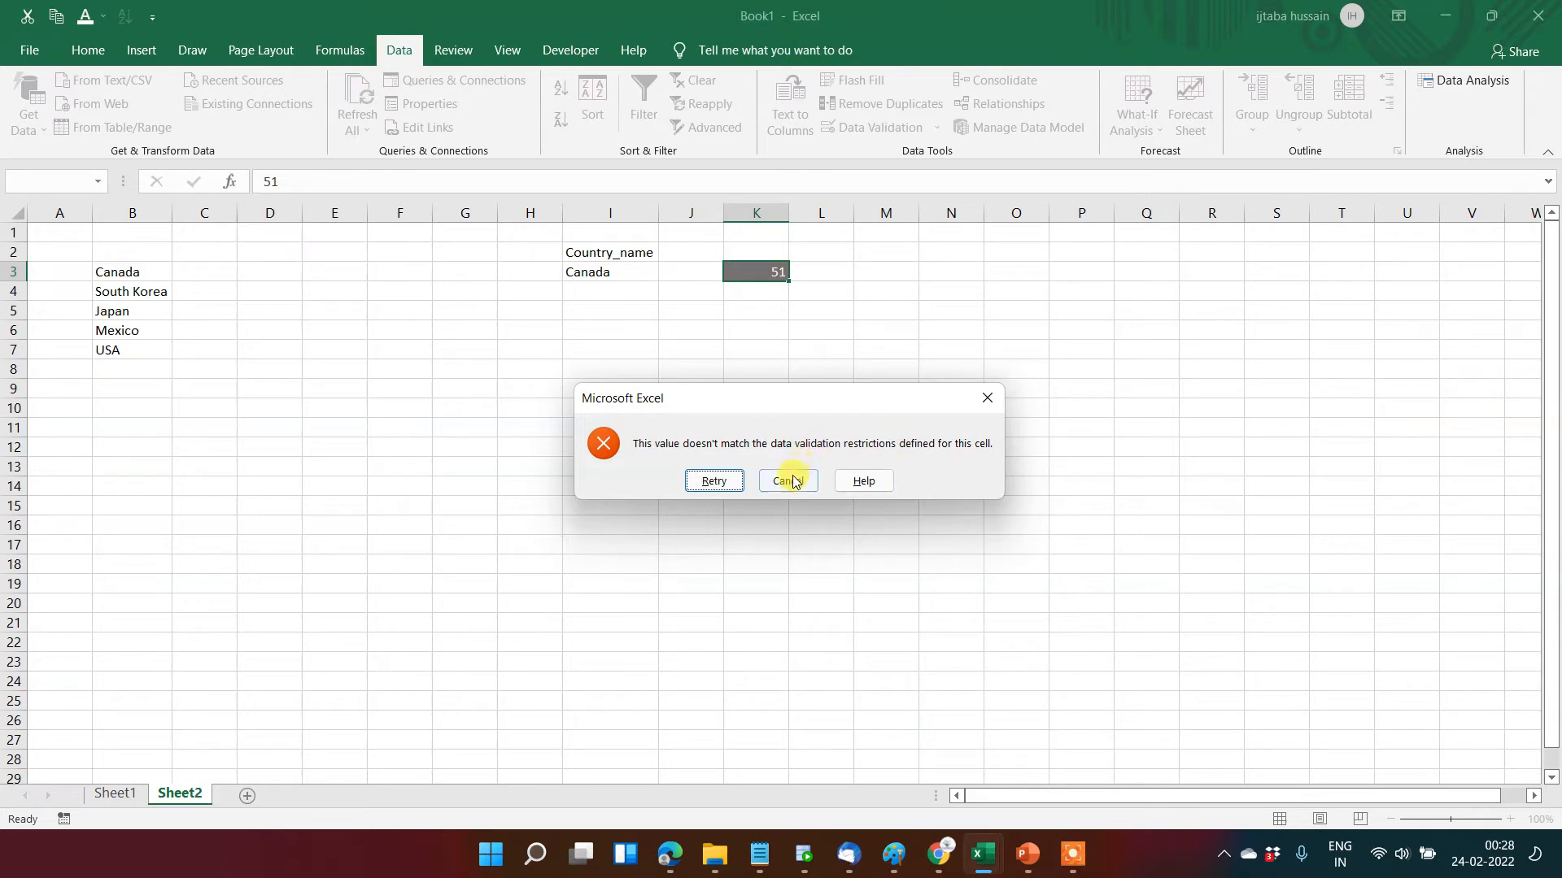
click(714, 481)
text(-)
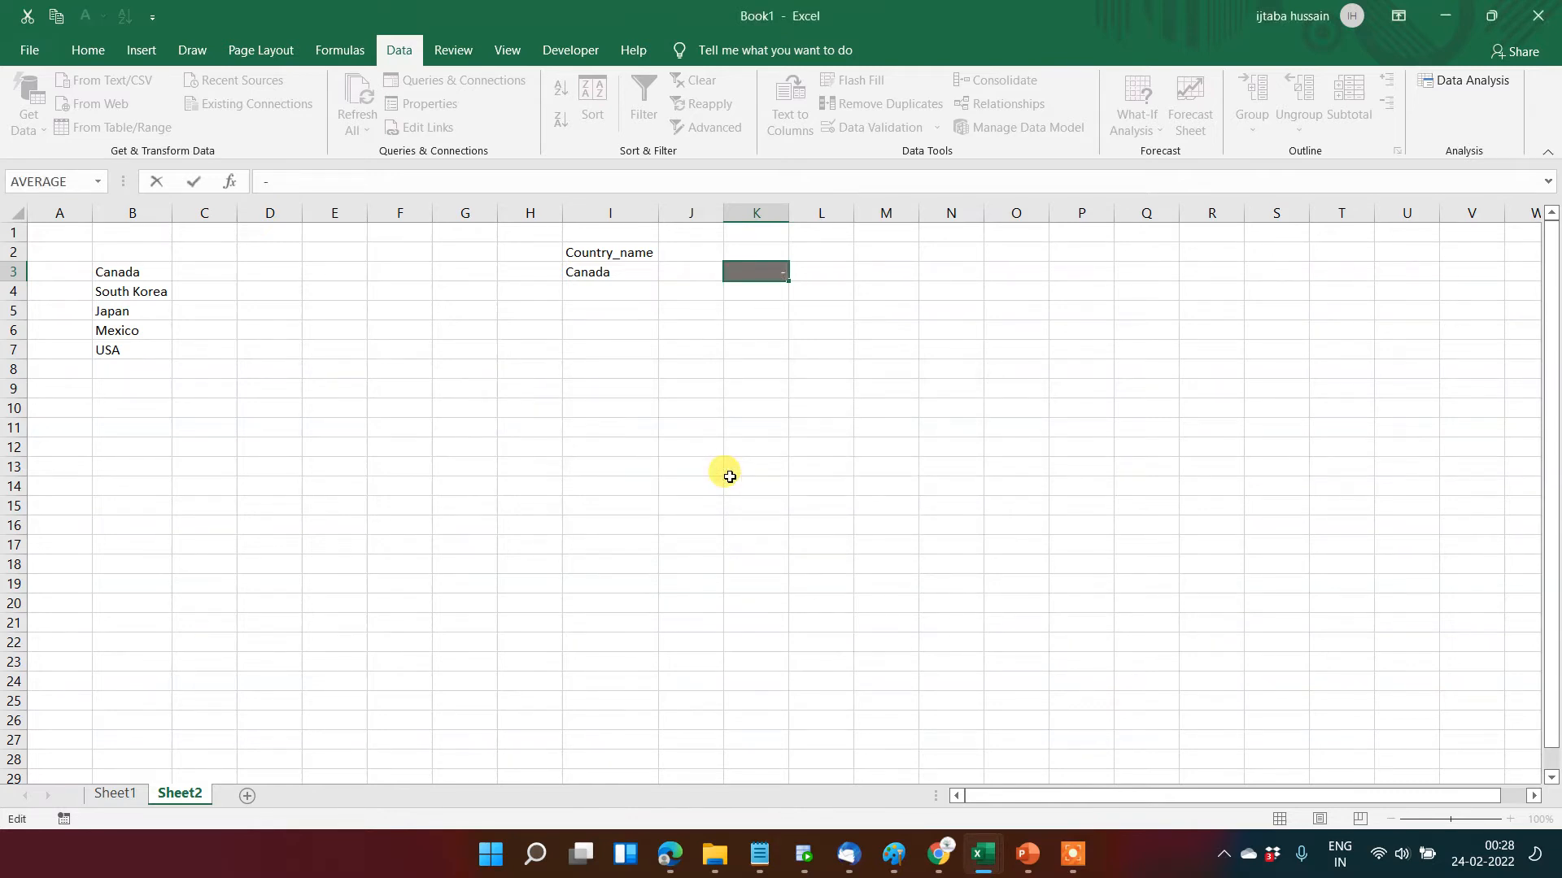
key(BackSpace)
text(0)
key(Return)
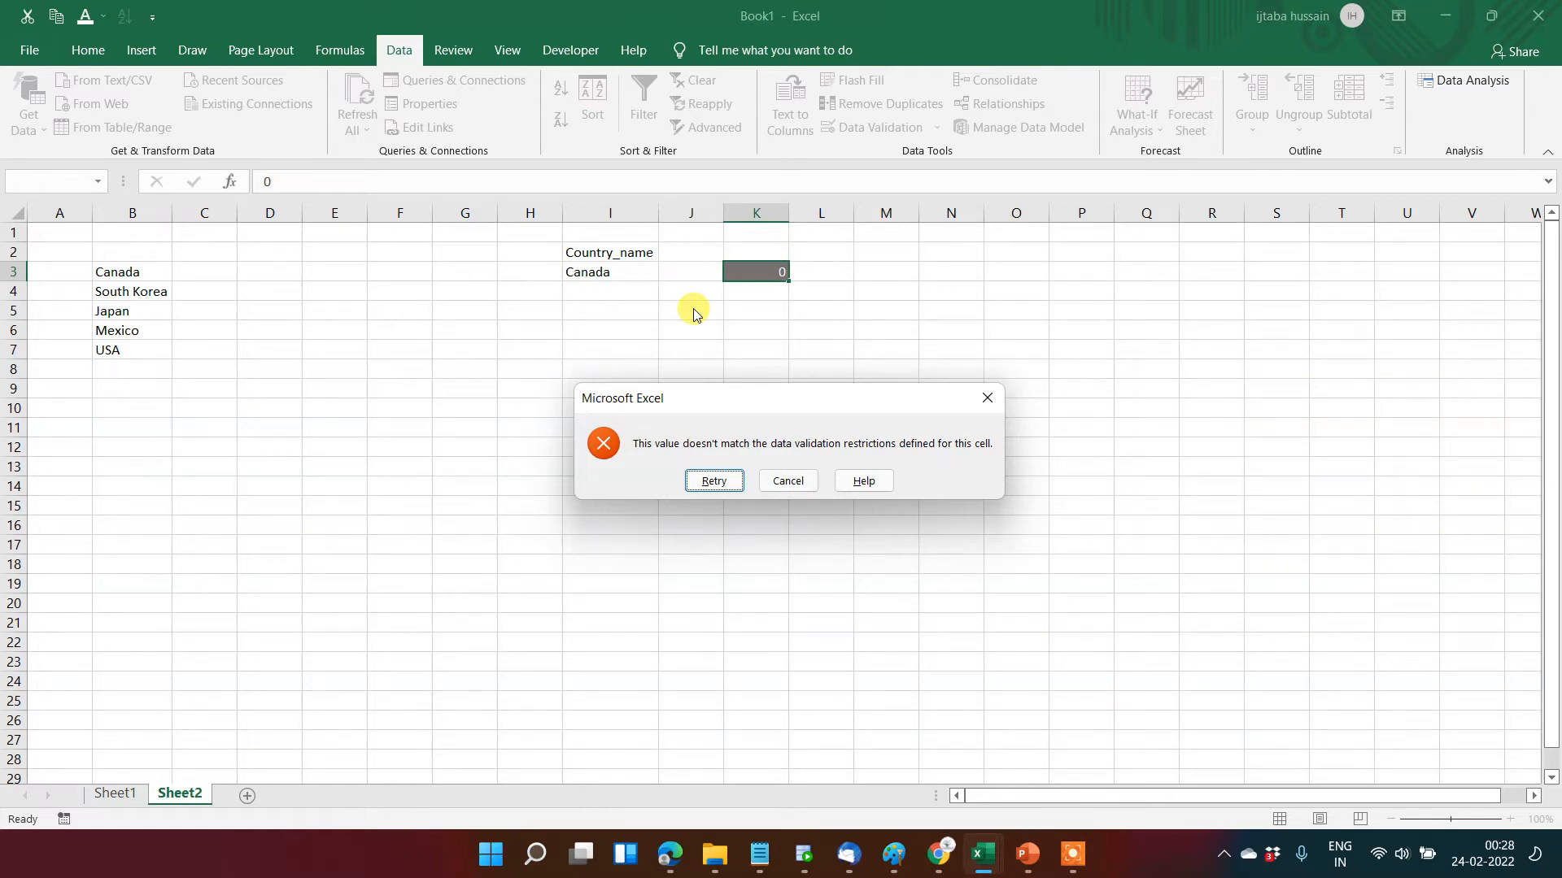
key(Escape)
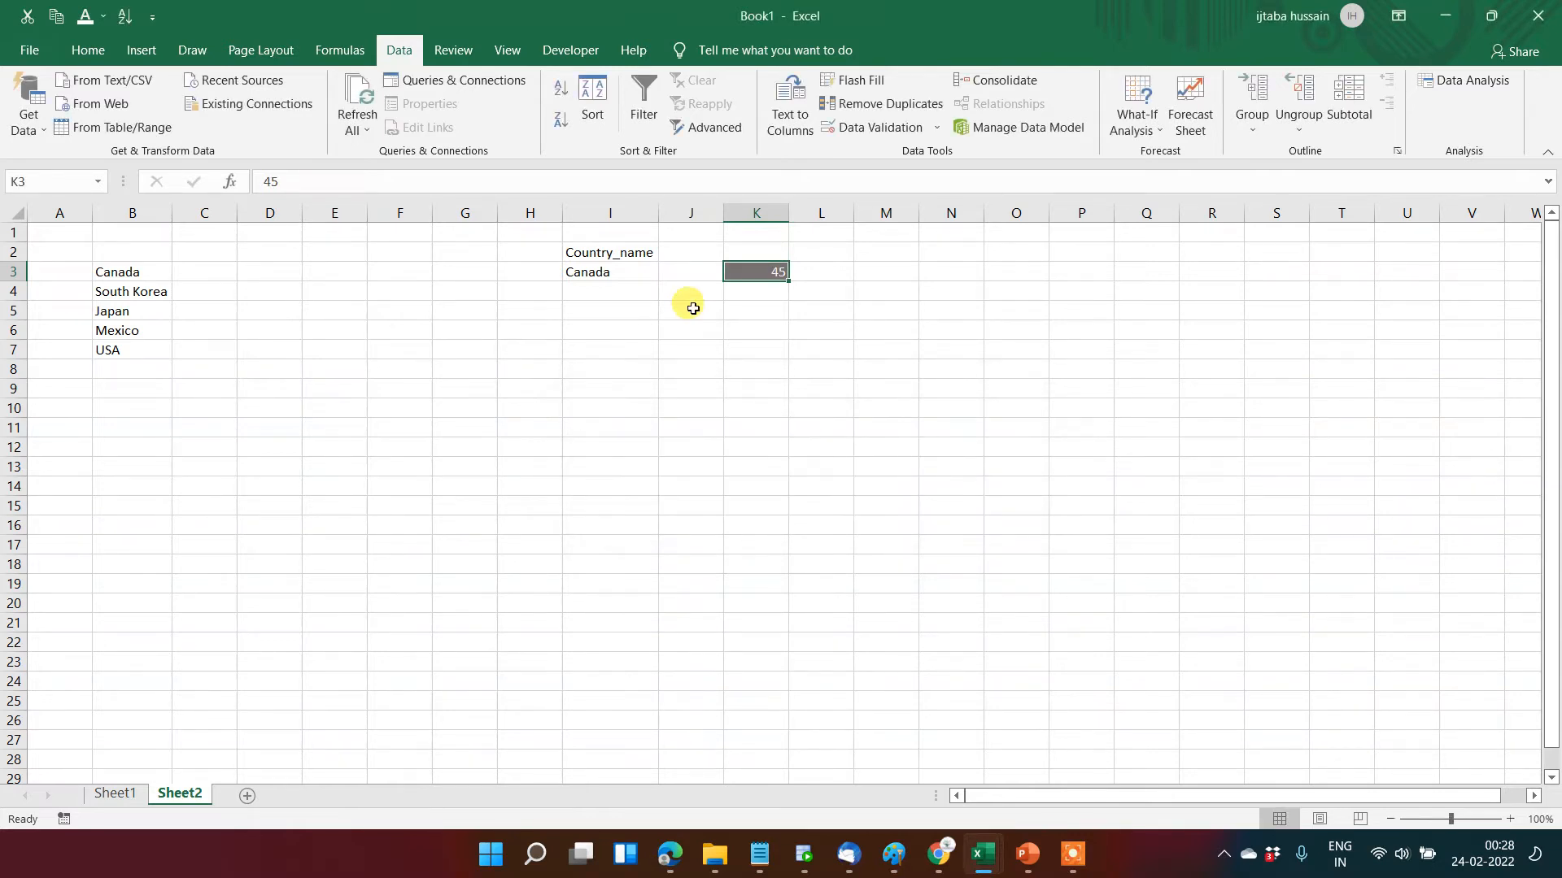
- Fill cell K6 with the same dark grey as cell K3
click(741, 333)
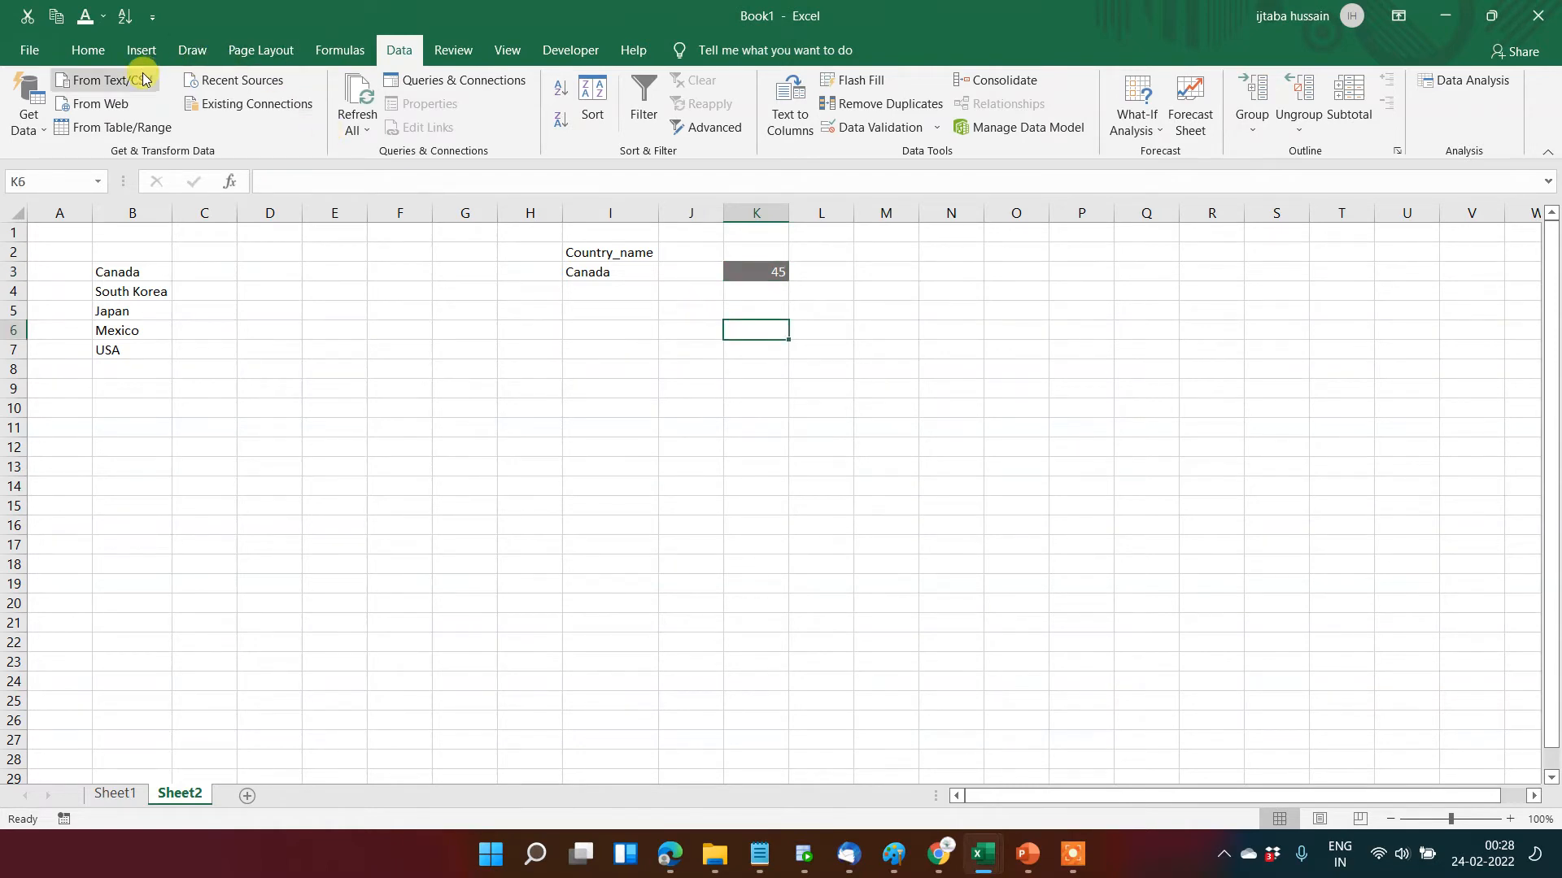
click(100, 50)
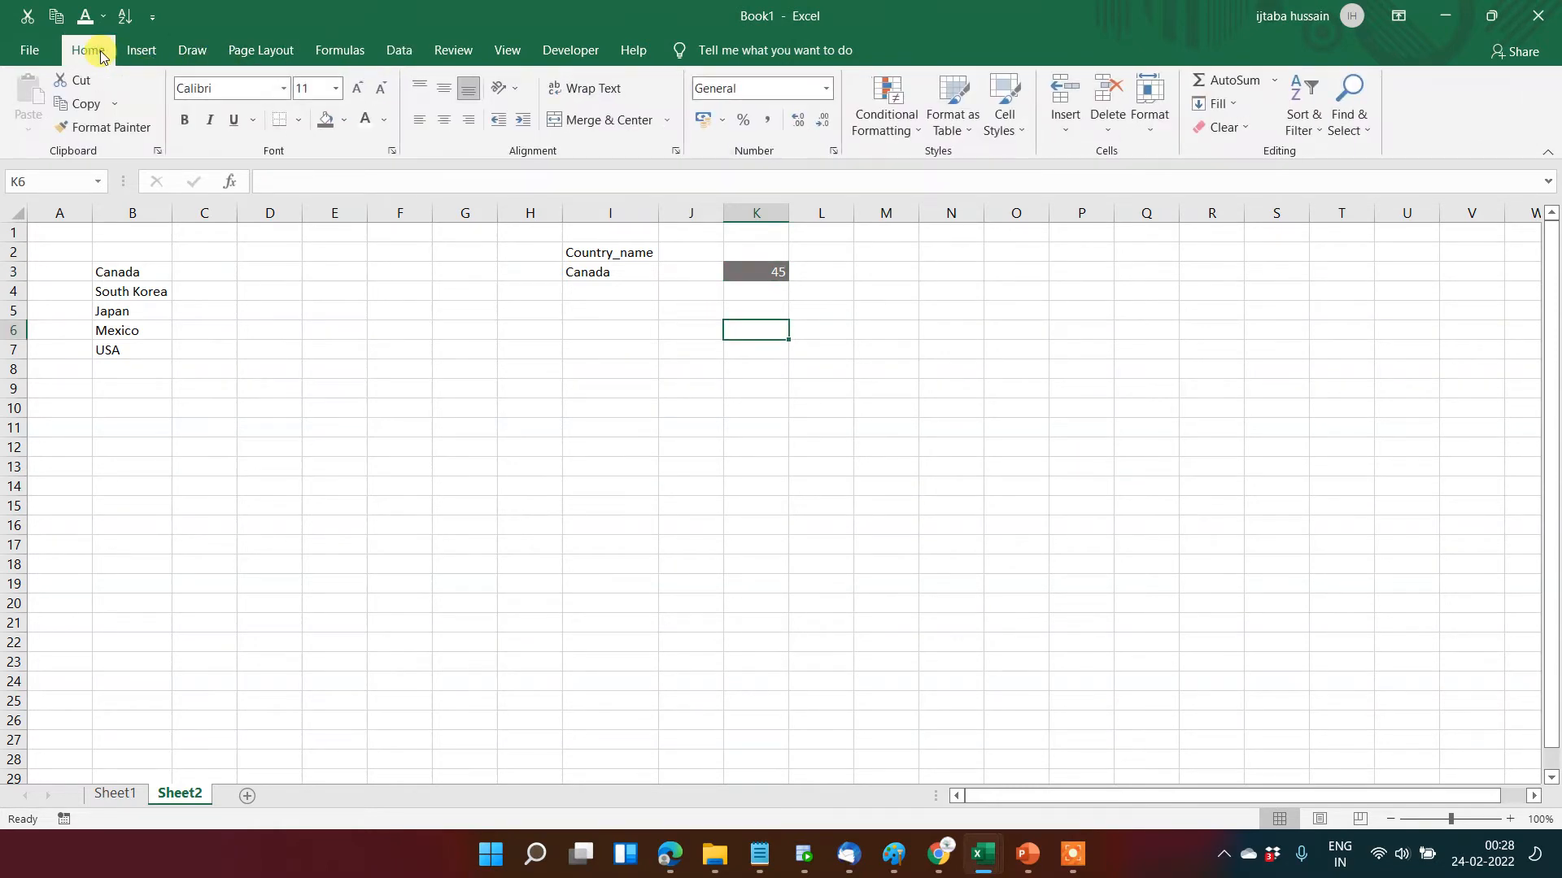
click(326, 120)
click(382, 122)
click(382, 122)
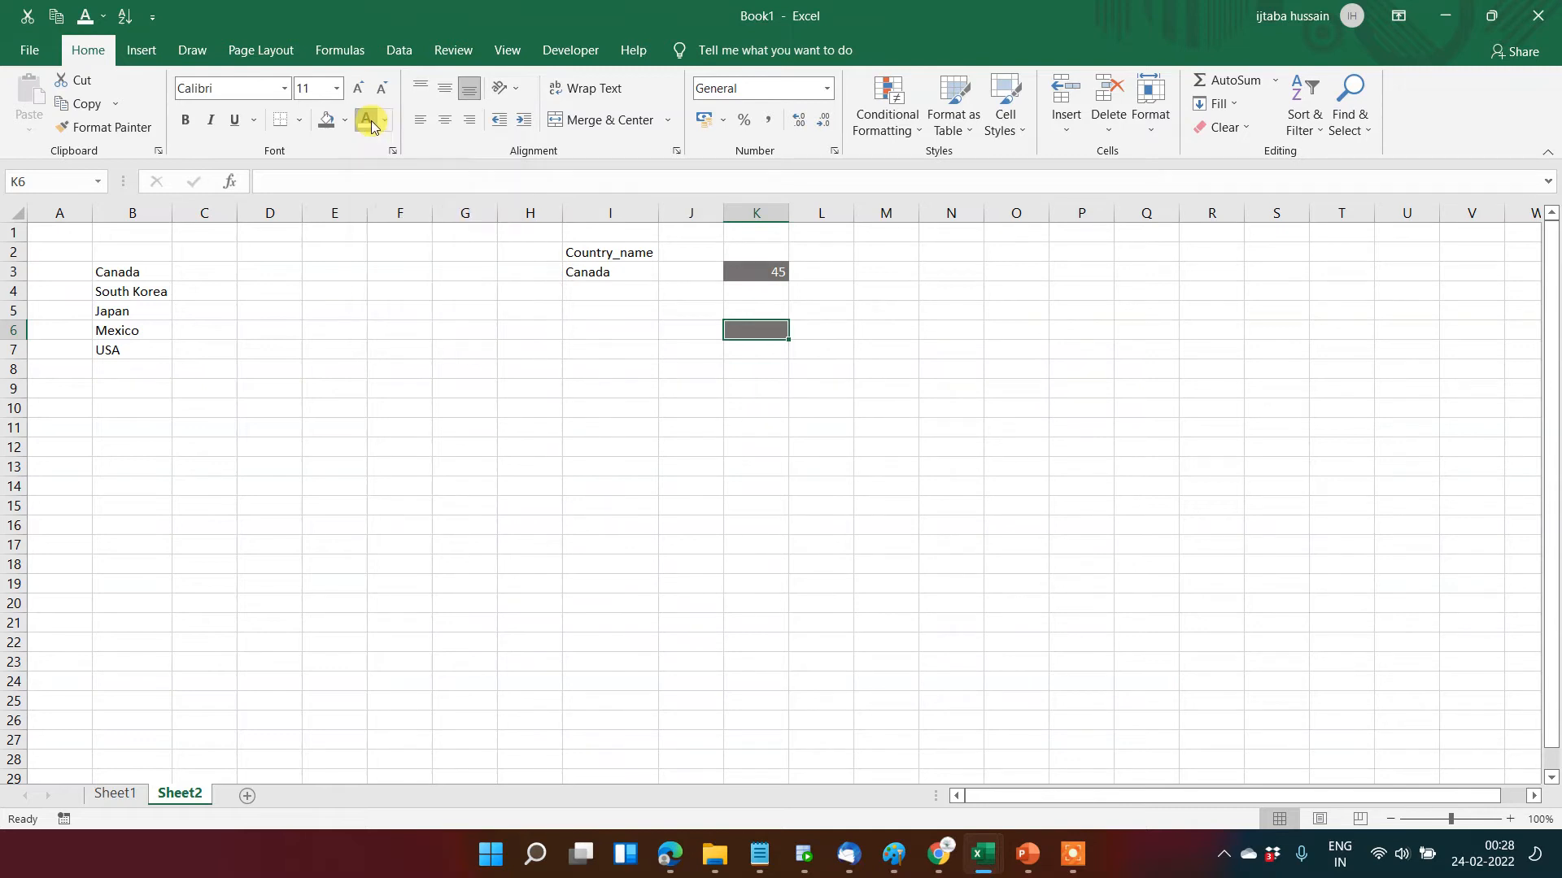
- Open the data validation settings for cell K6 and choose the Date type with the between condition
click(398, 50)
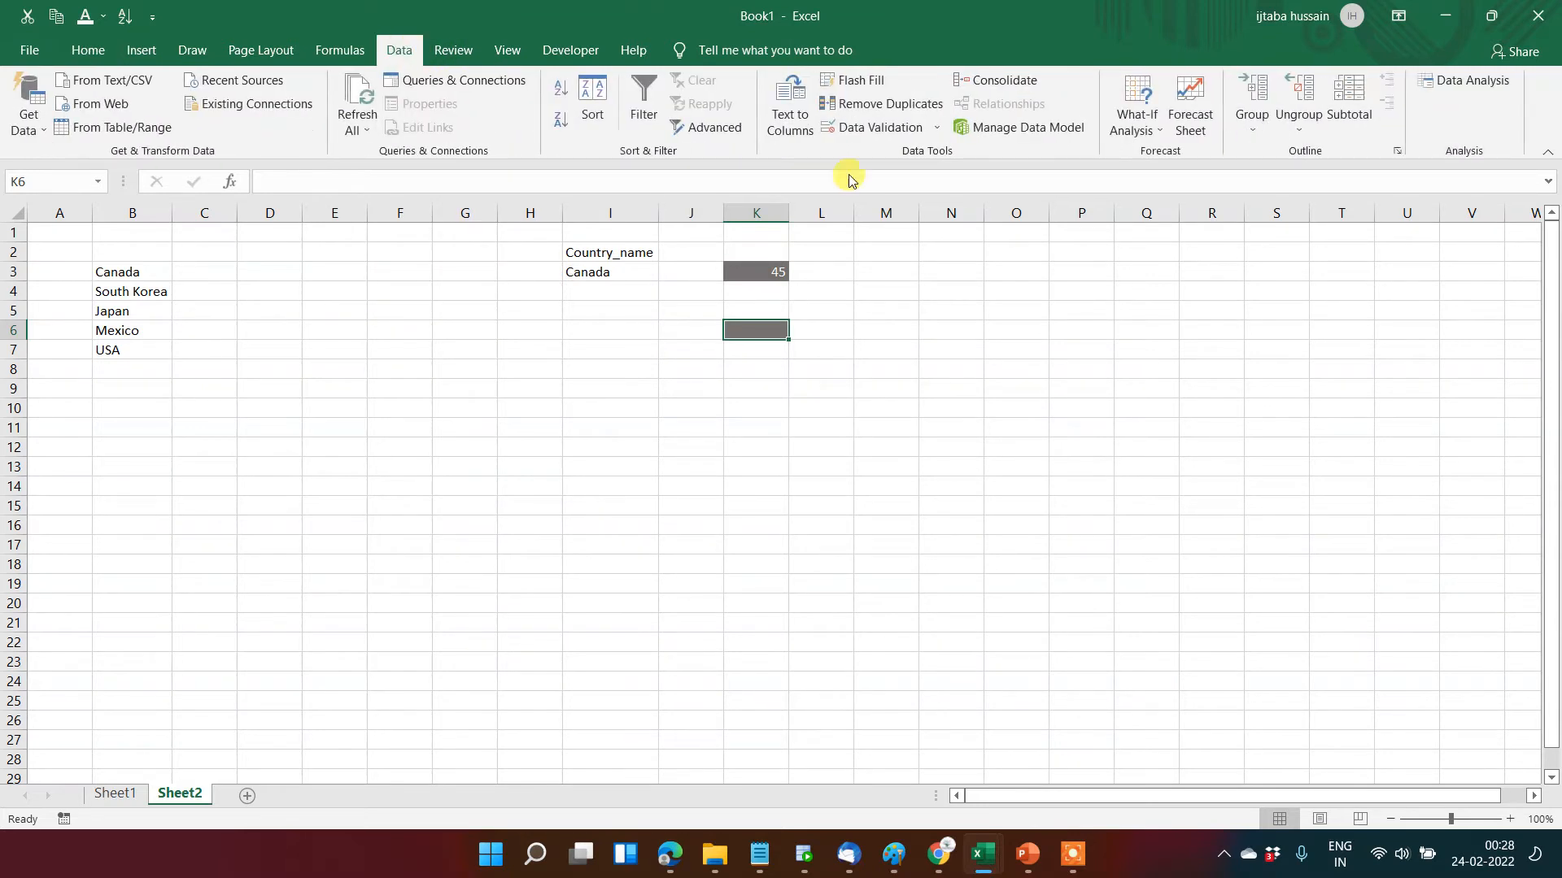
click(920, 132)
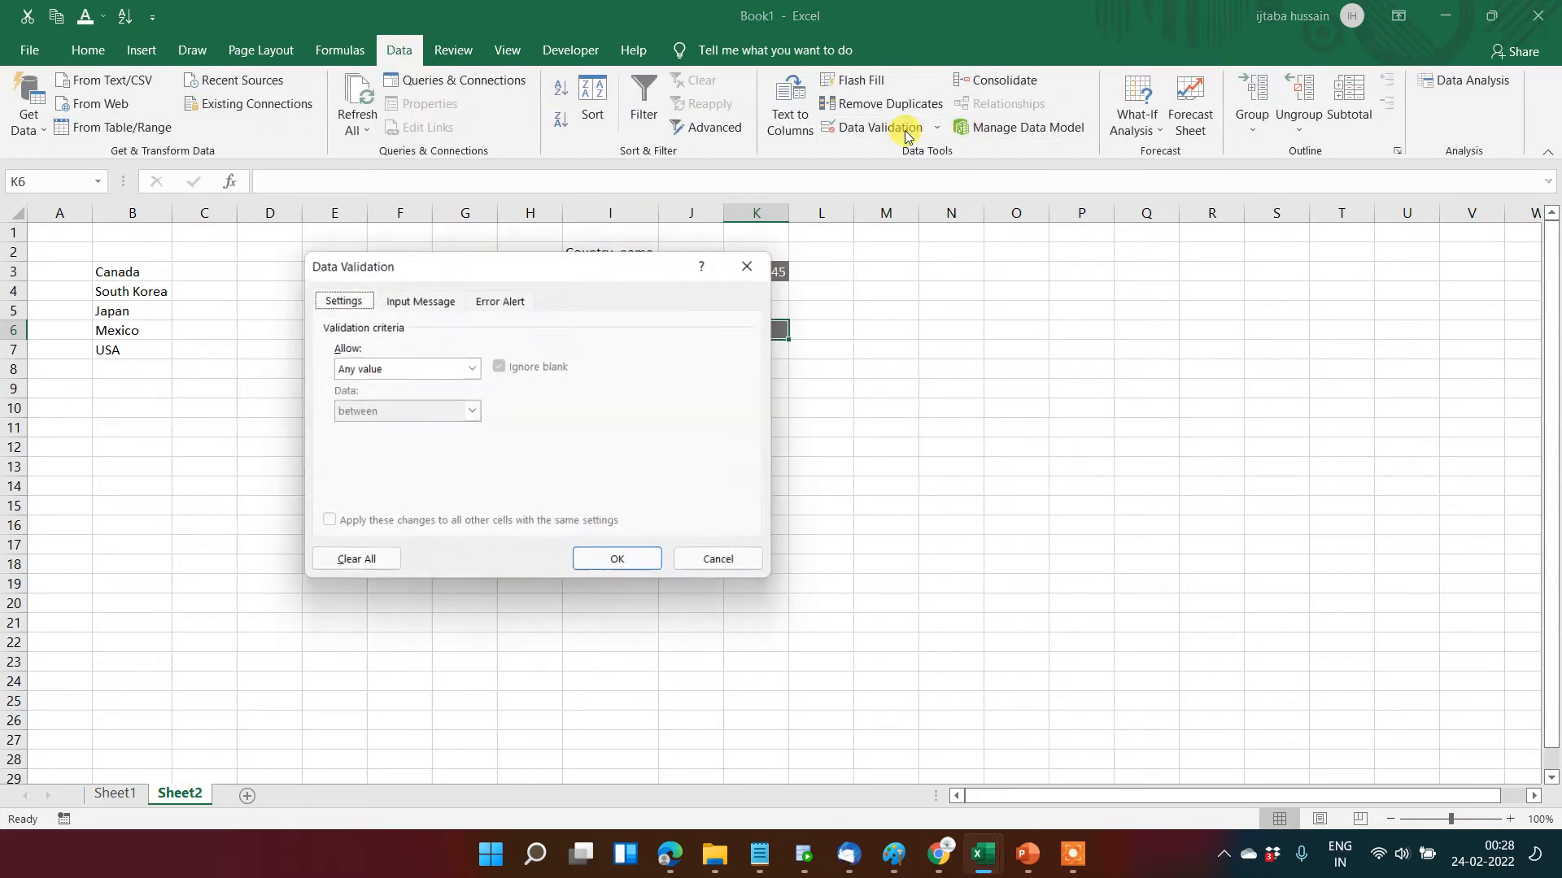
click(458, 371)
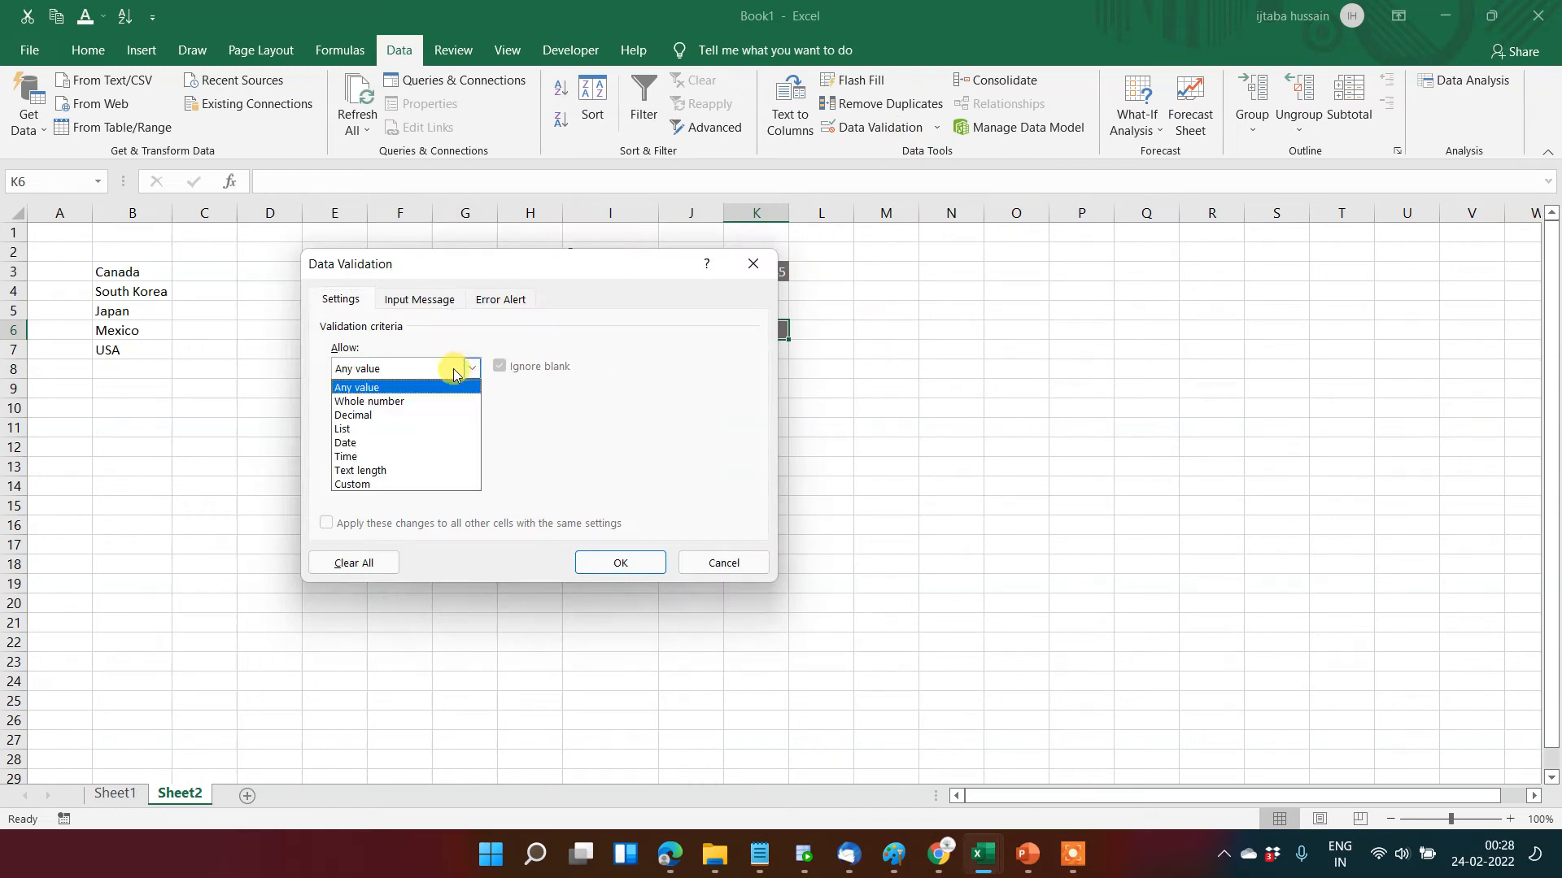
click(398, 441)
click(525, 460)
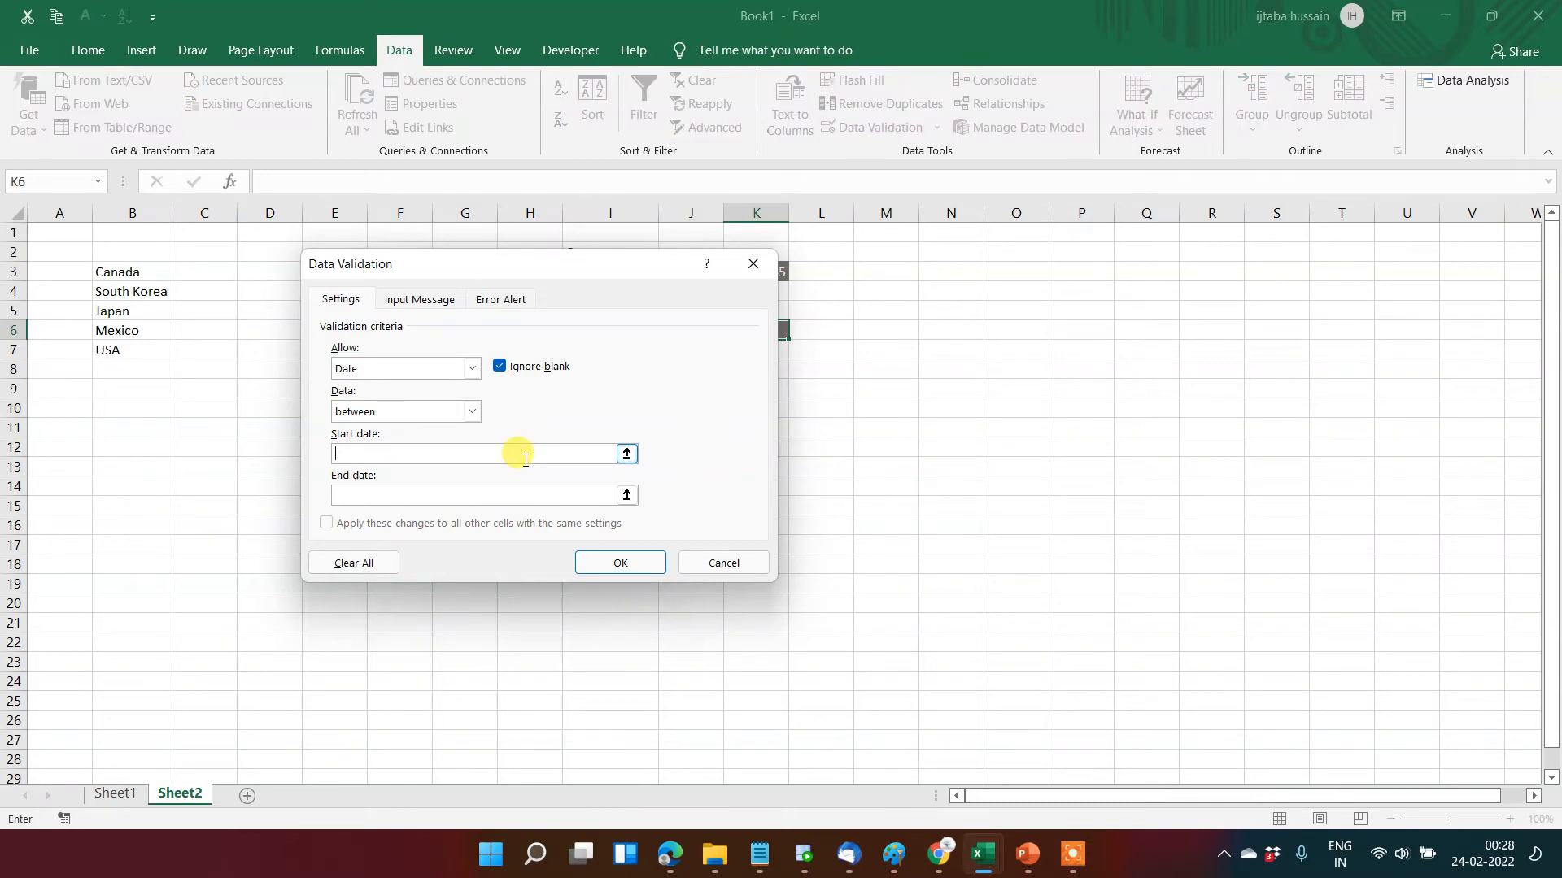
click(418, 411)
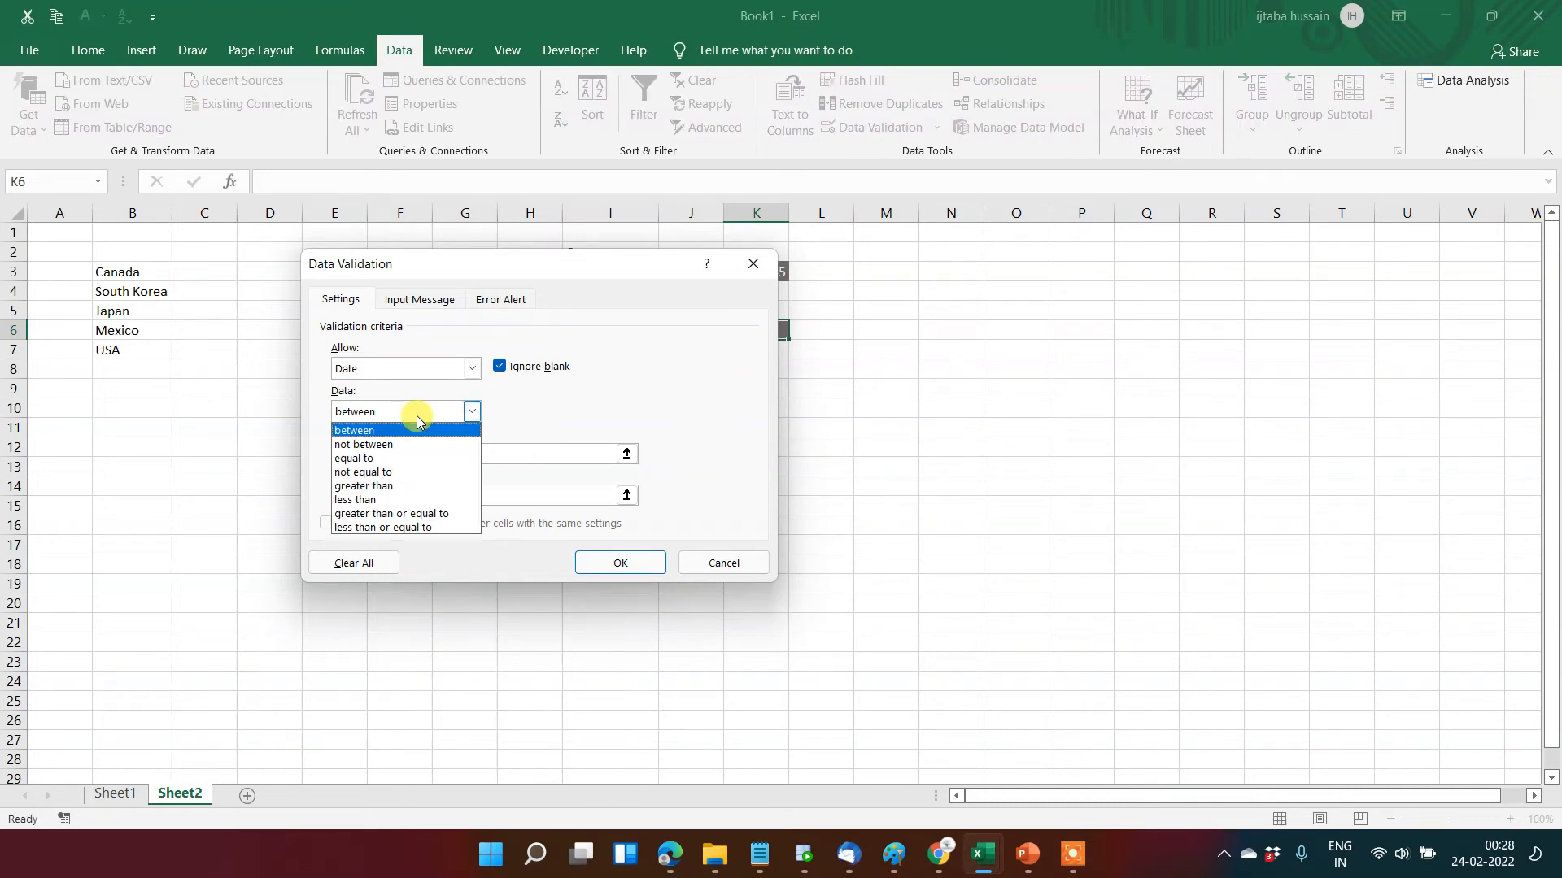
click(417, 419)
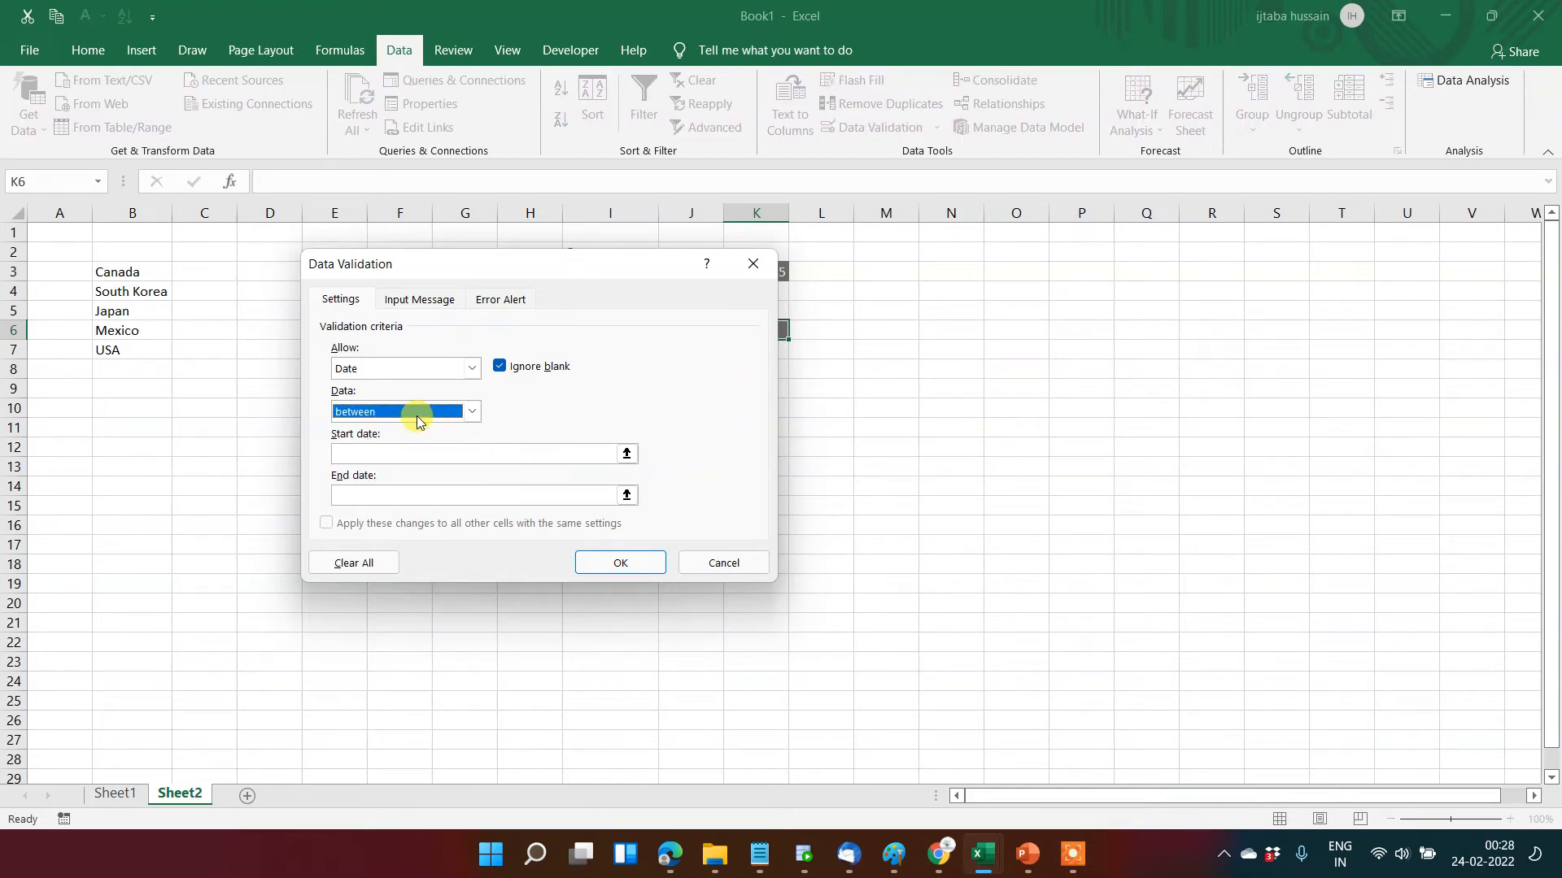
click(398, 456)
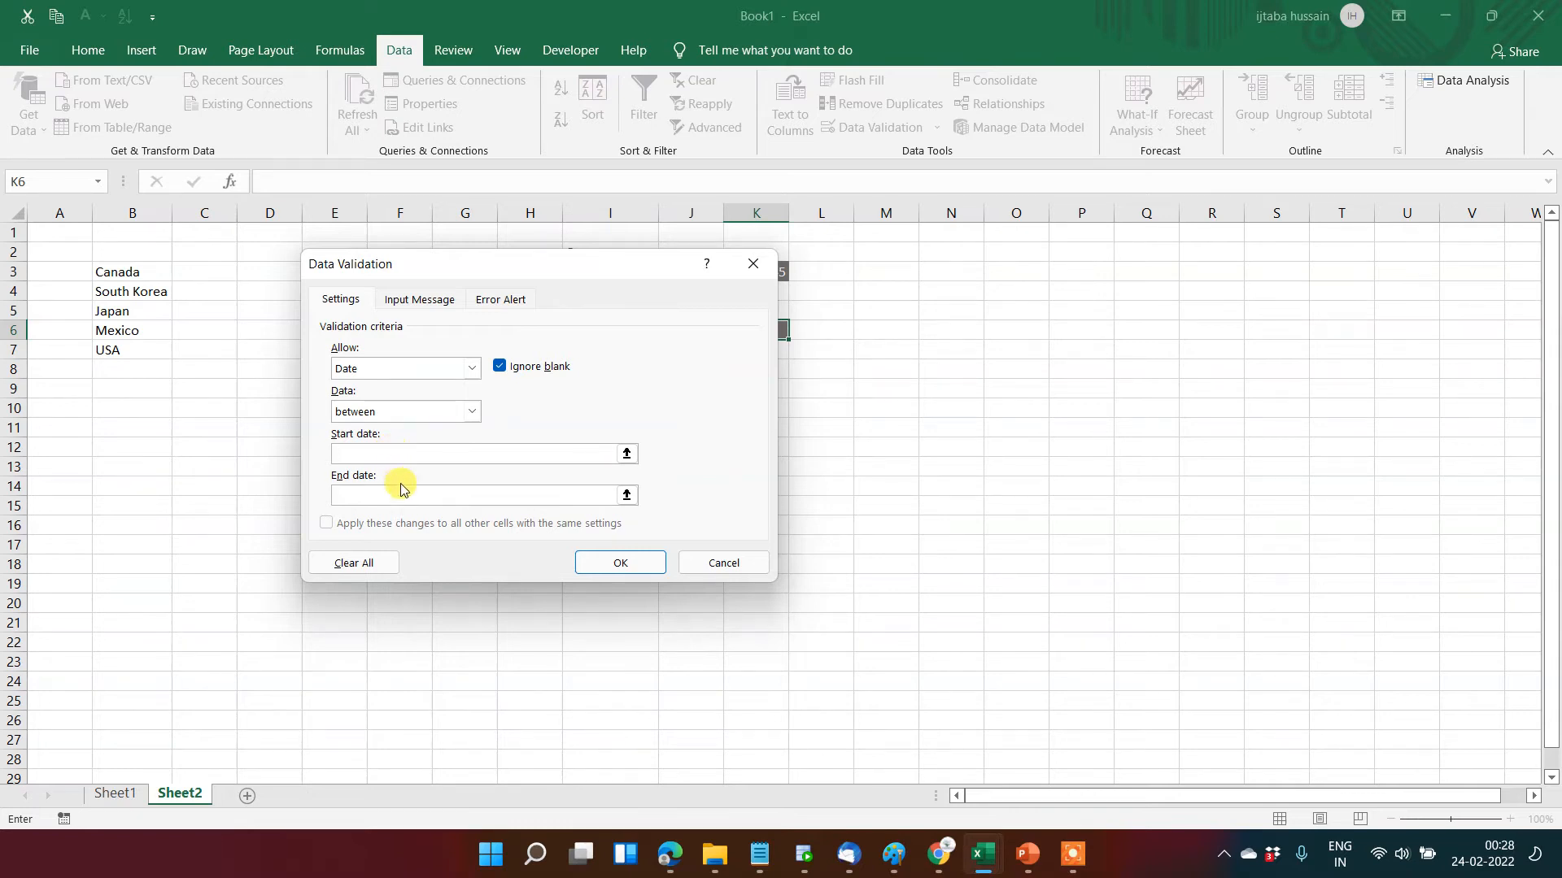
- Switch the allowed validation type for cell K6 to Time and then to Text length
click(418, 363)
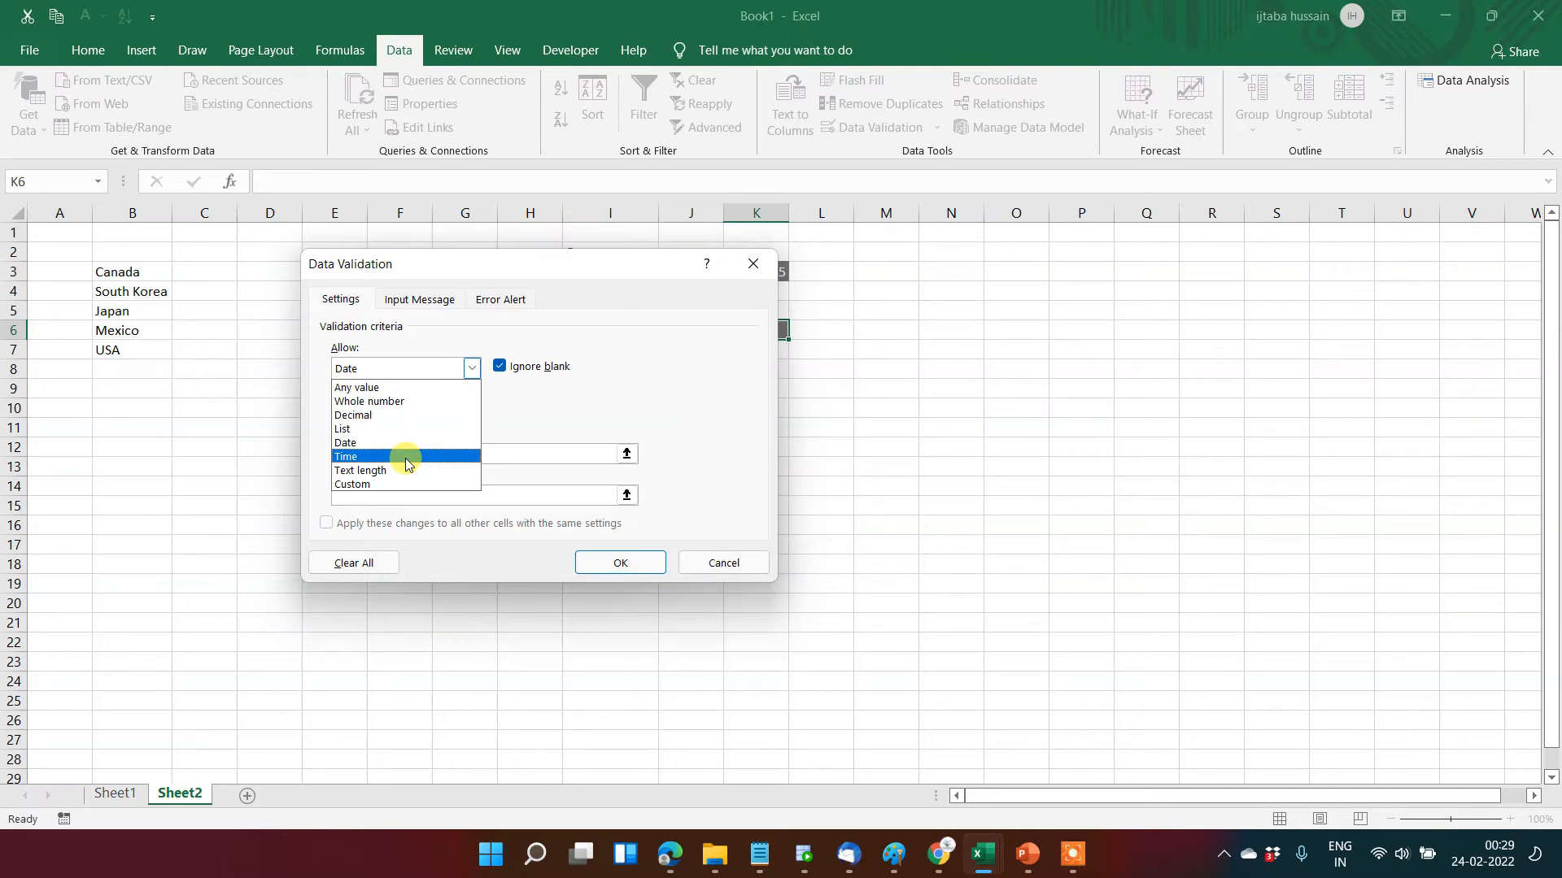
click(406, 464)
click(409, 370)
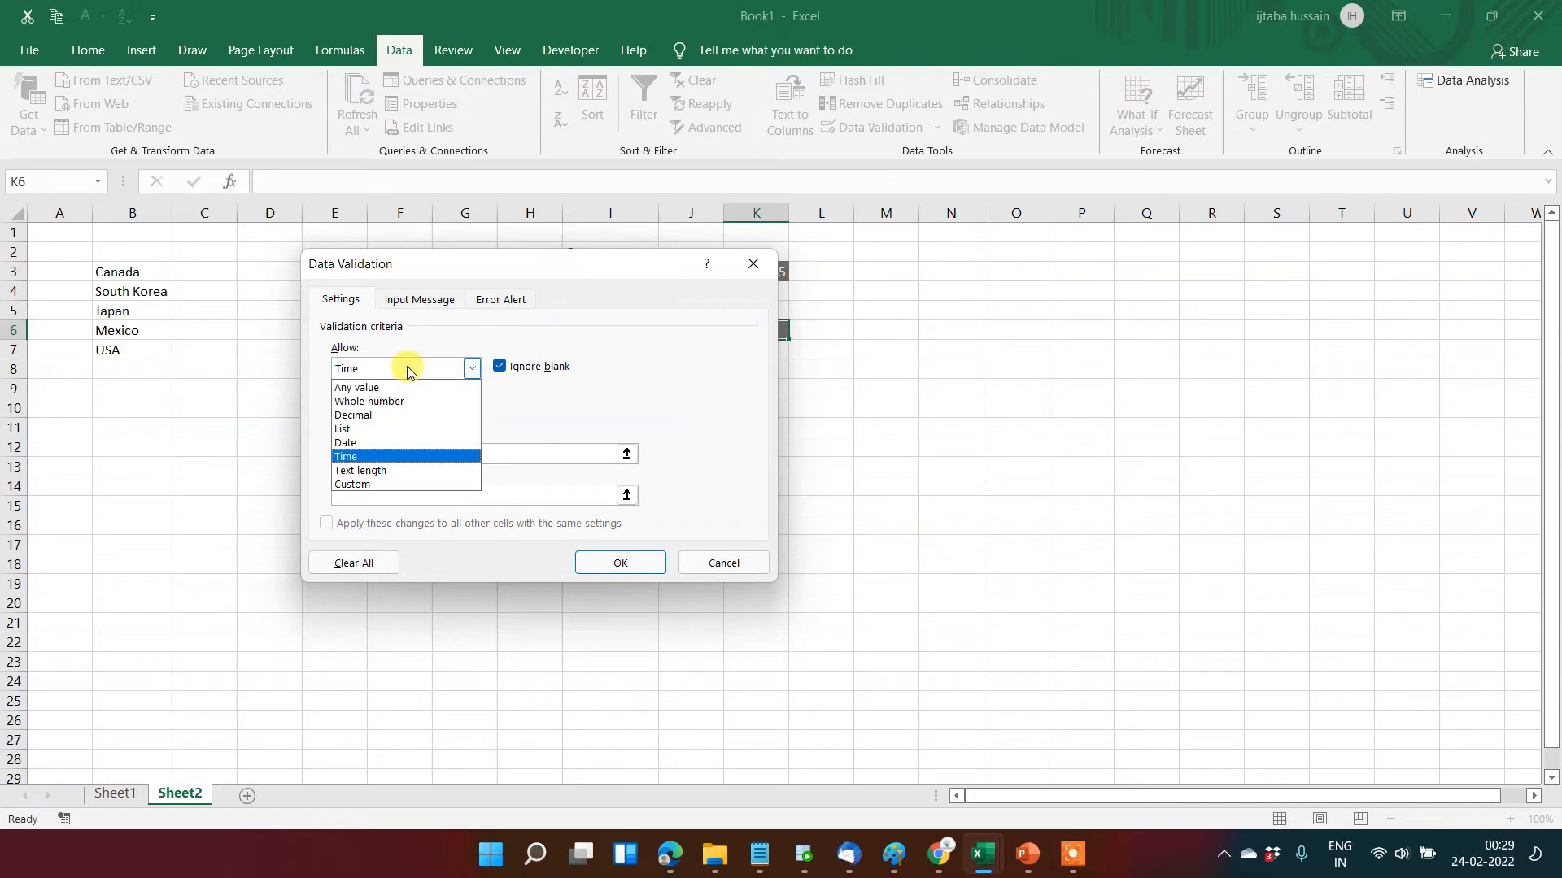
click(394, 473)
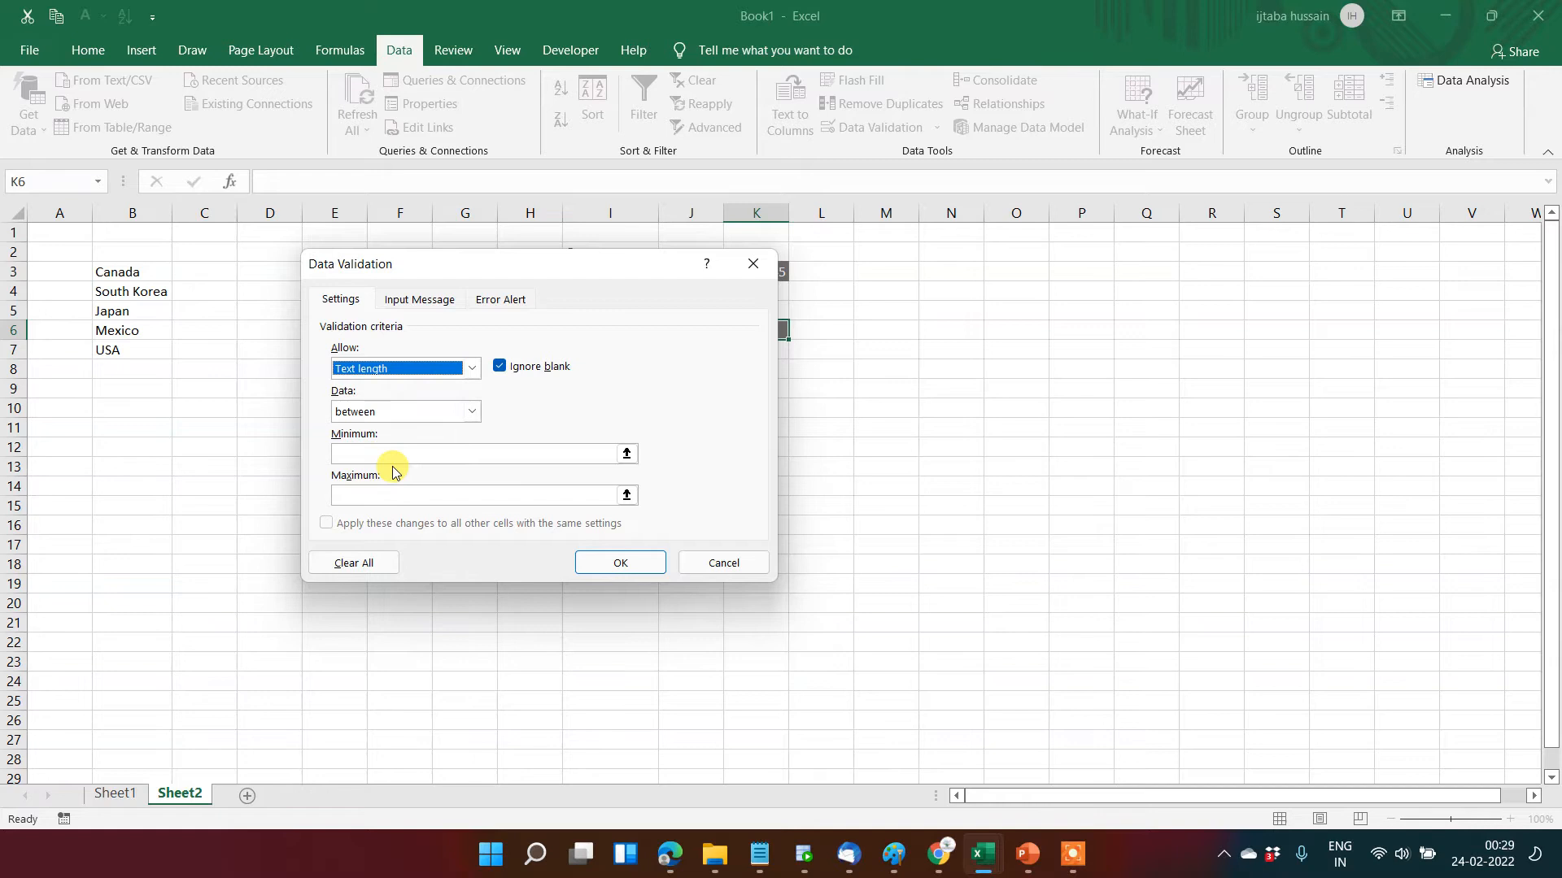
- Set cell K6's data validation to Custom with the formula =K6>K3 and apply it
click(412, 377)
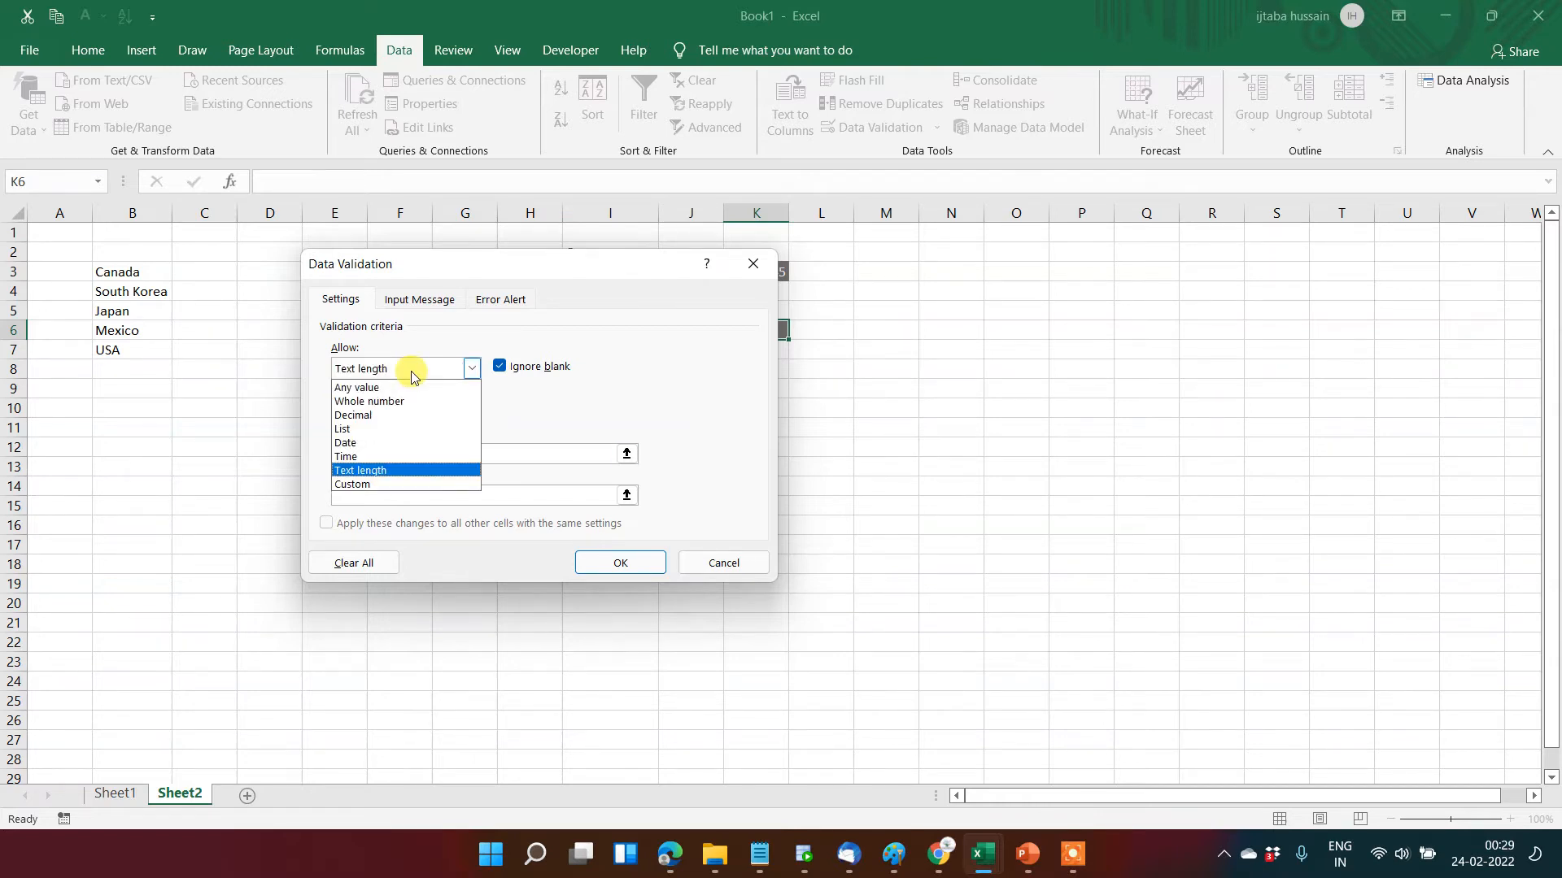
click(399, 484)
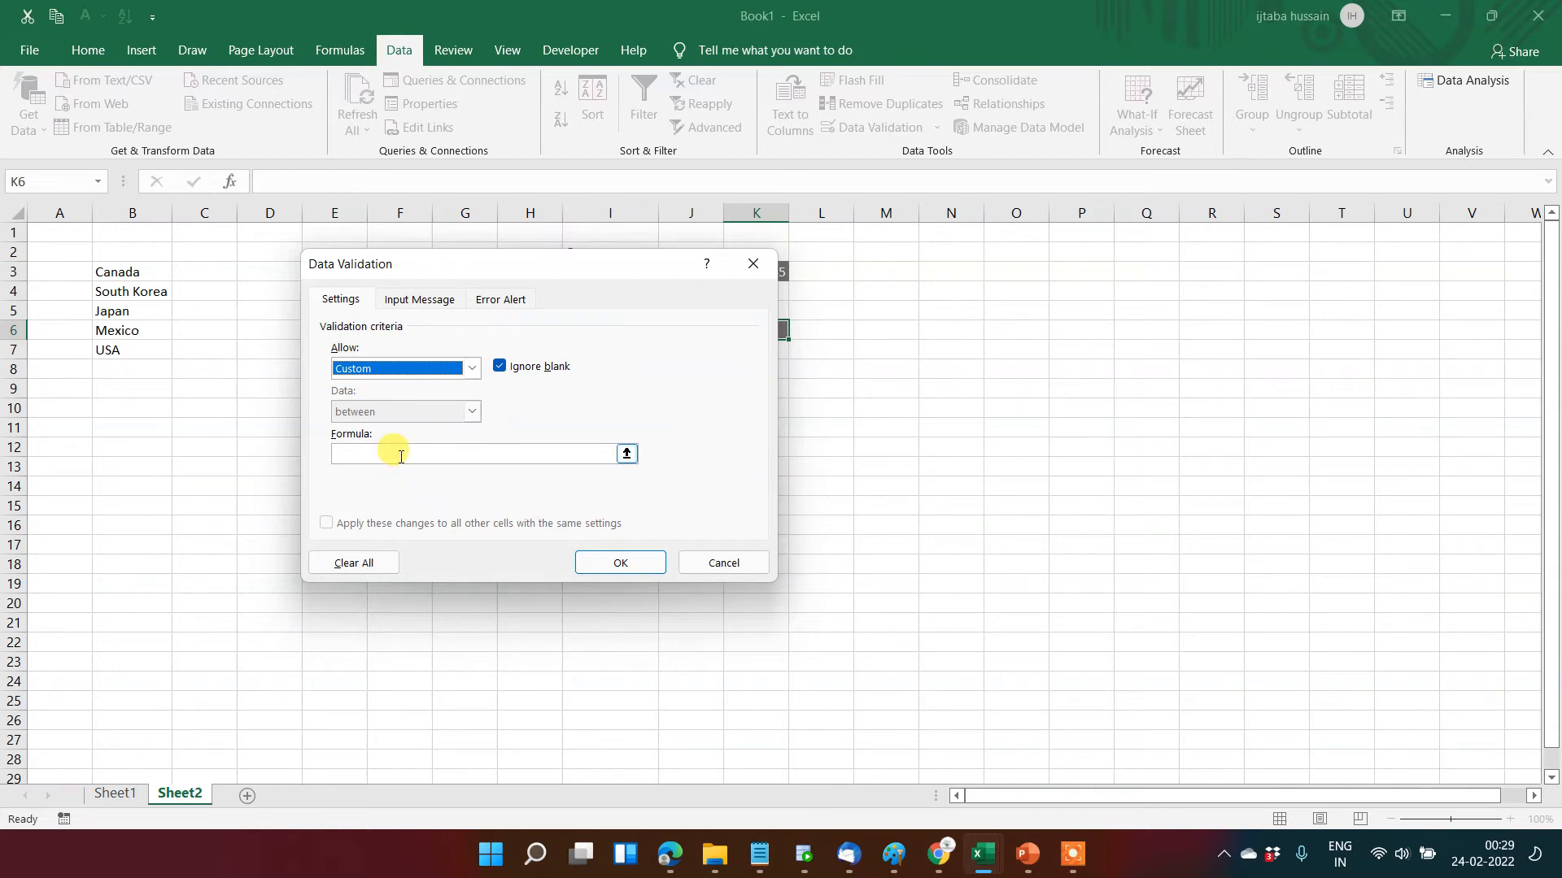
drag(518, 258, 959, 227)
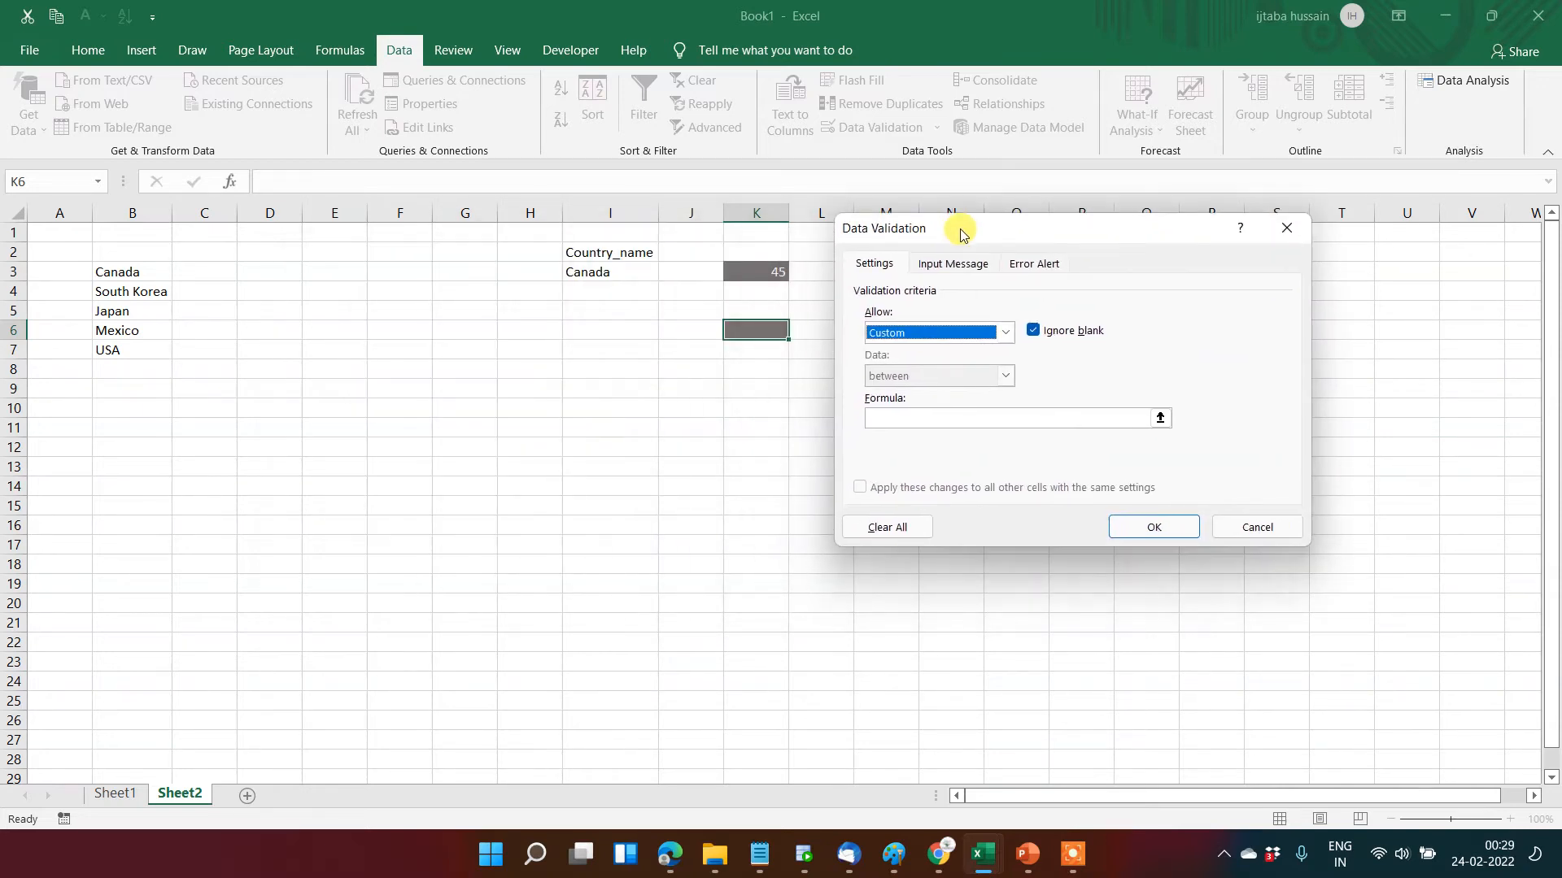
click(886, 420)
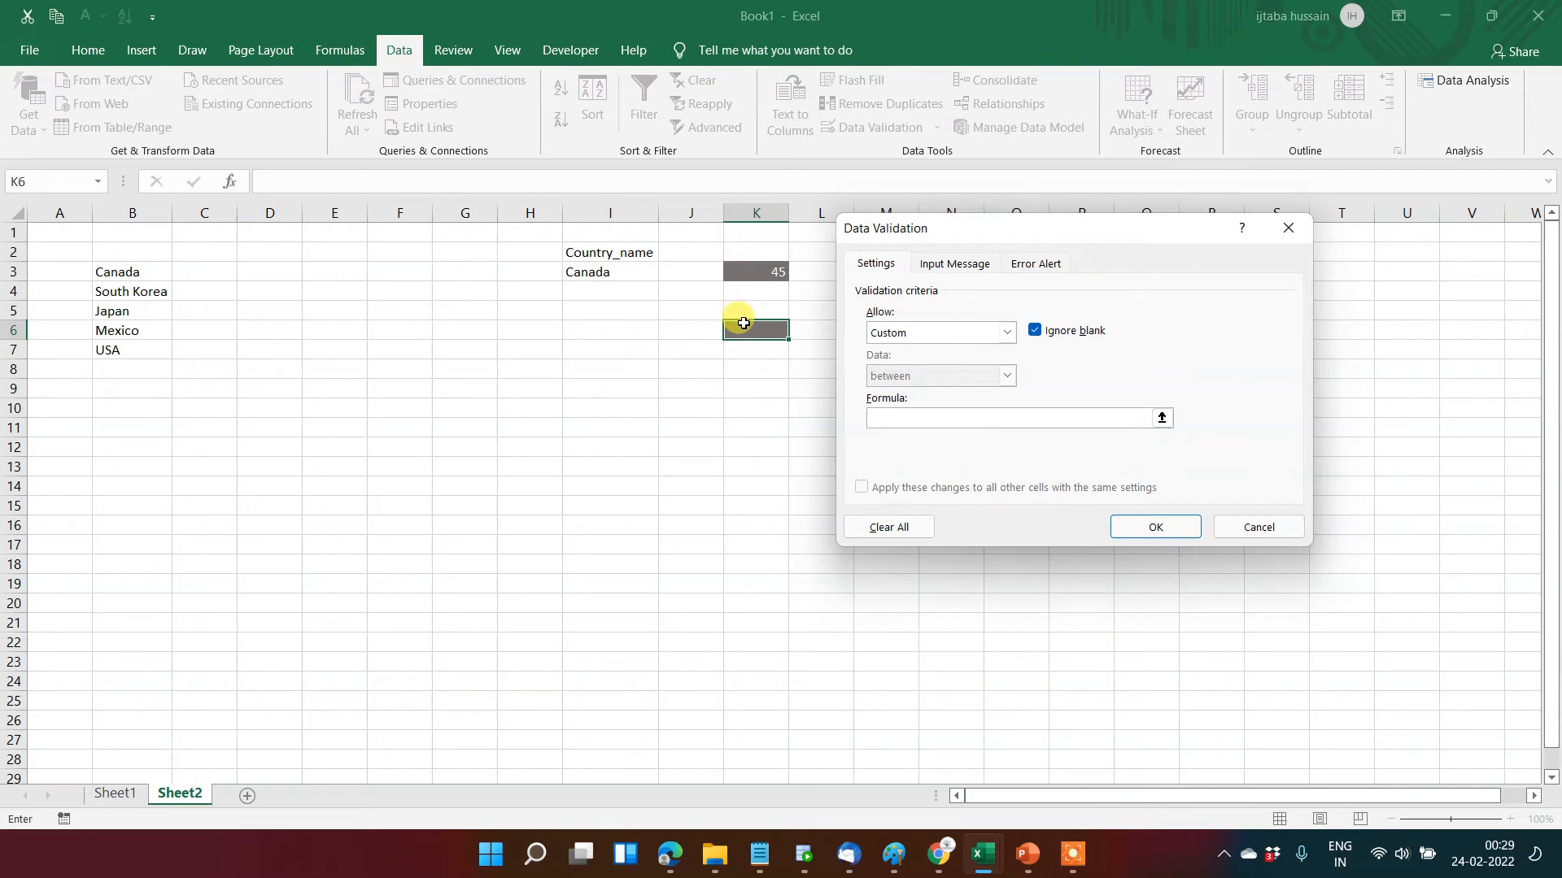
text(=)
click(744, 324)
text(>)
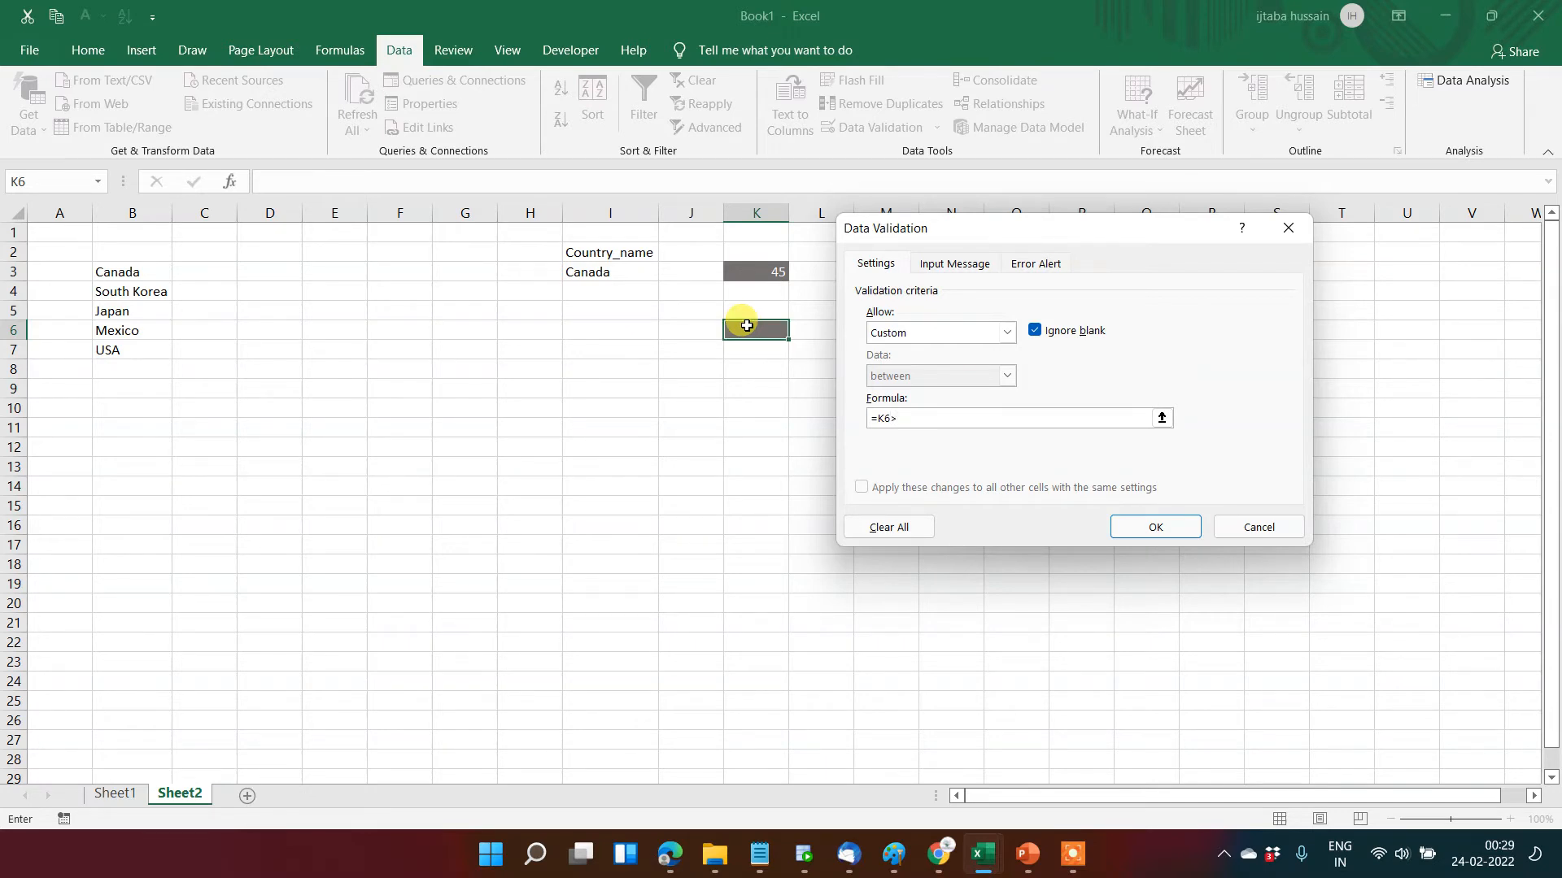
click(761, 275)
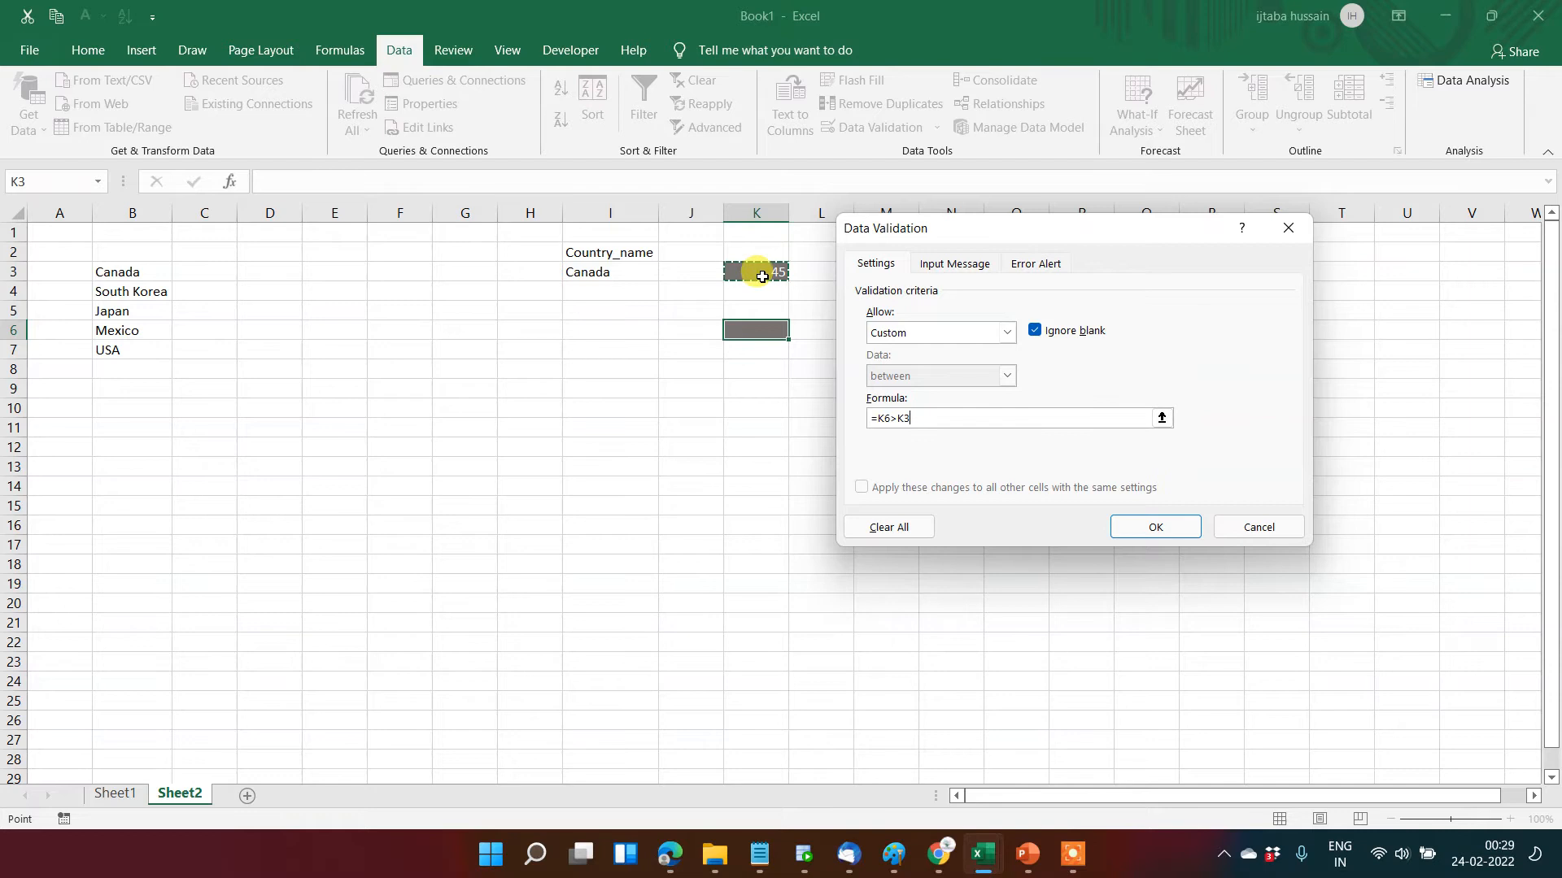
click(1141, 527)
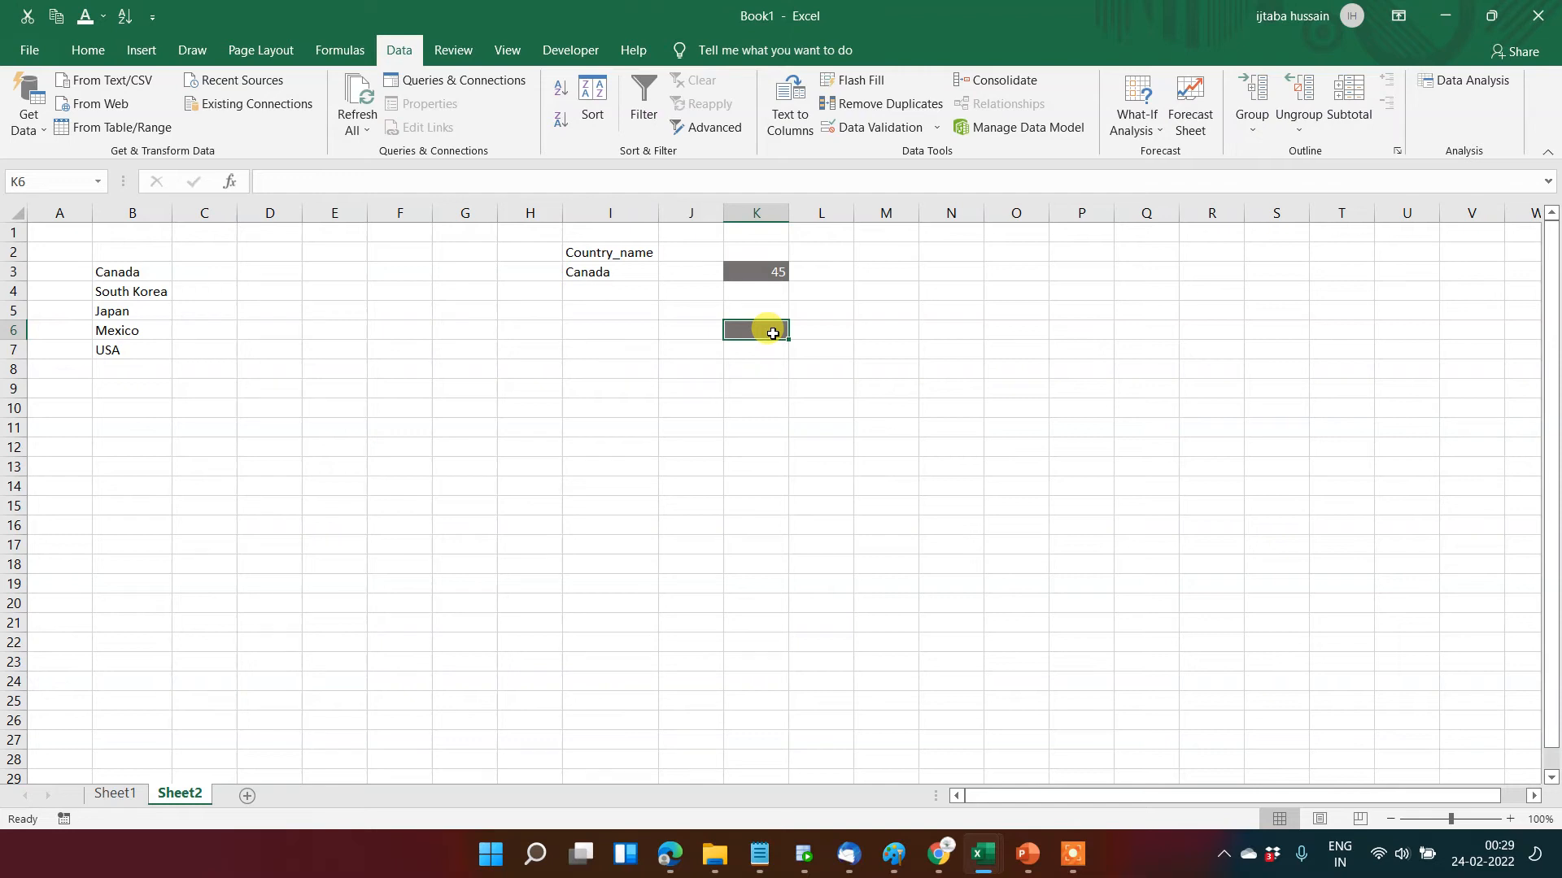
- Try the value 31 in cell K6 to test the custom rule, then cancel the entry
text(31)
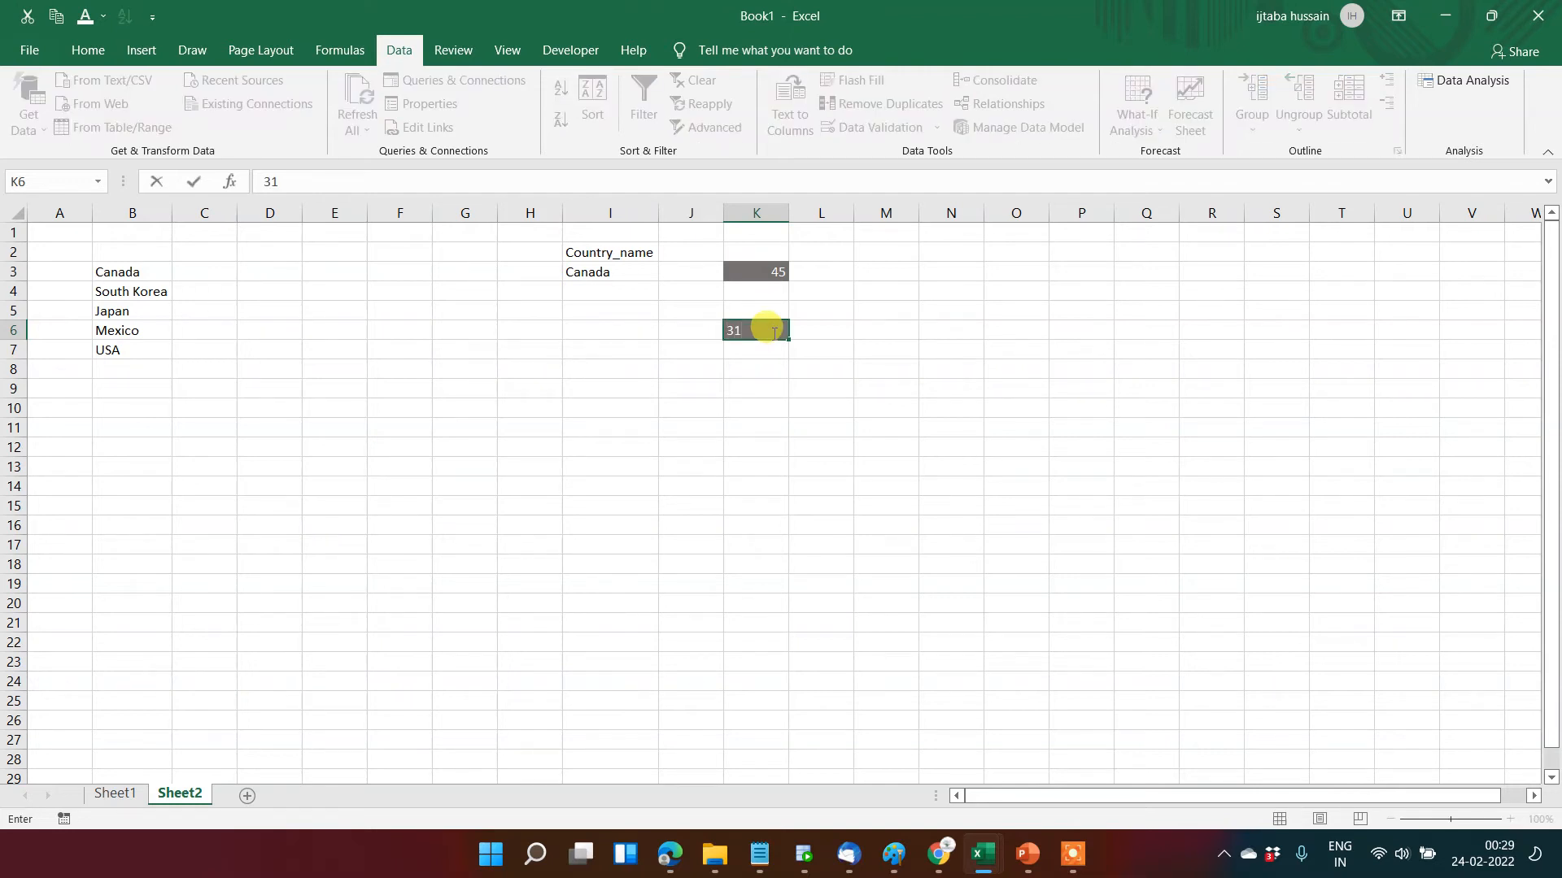
key(Return)
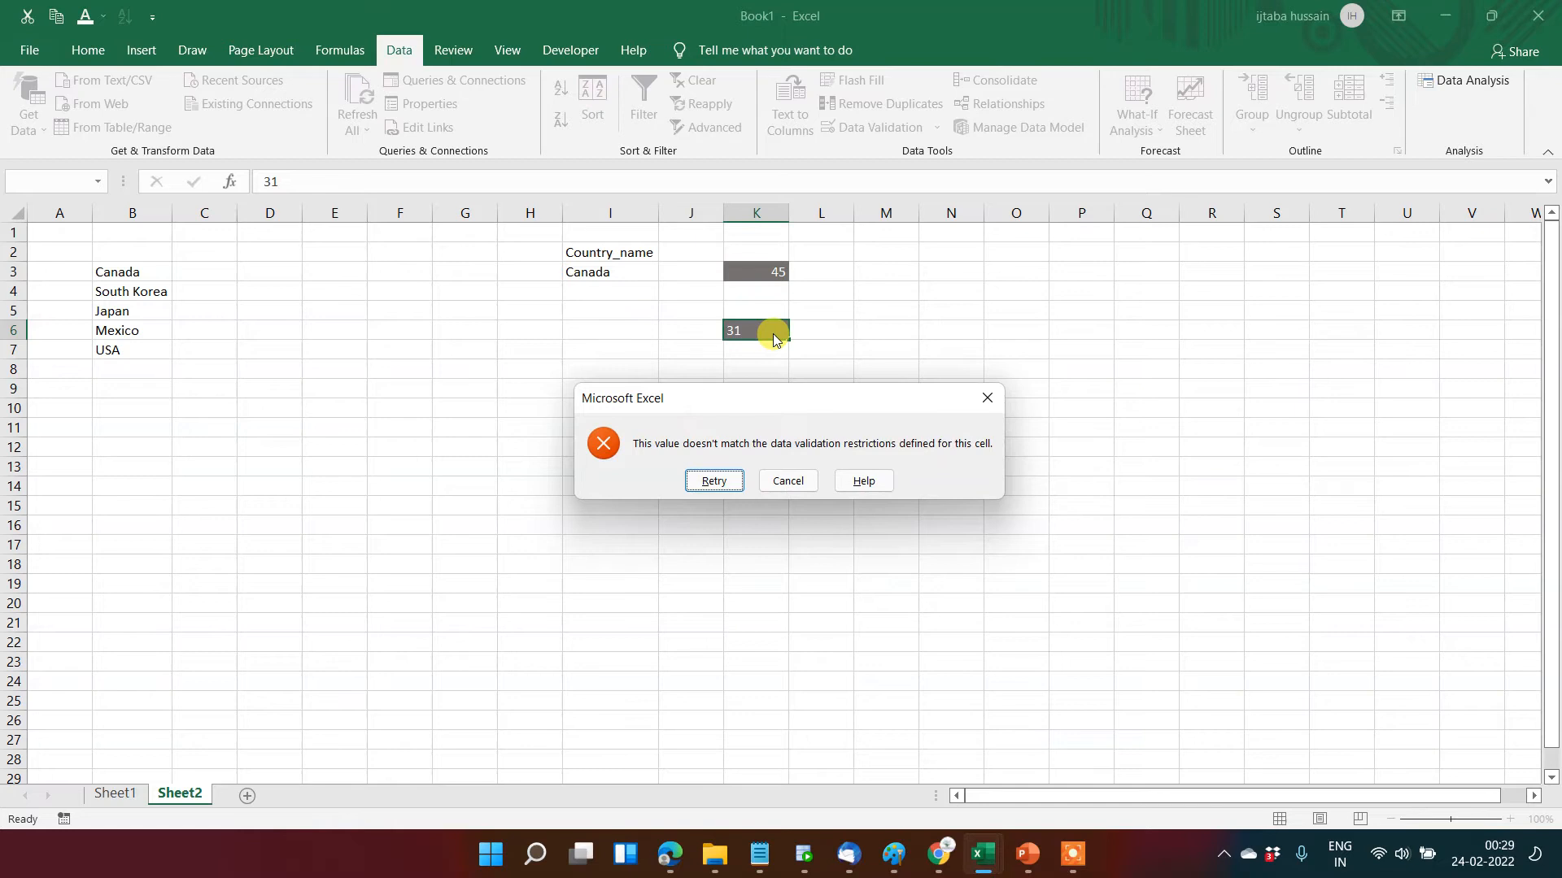
key(Escape)
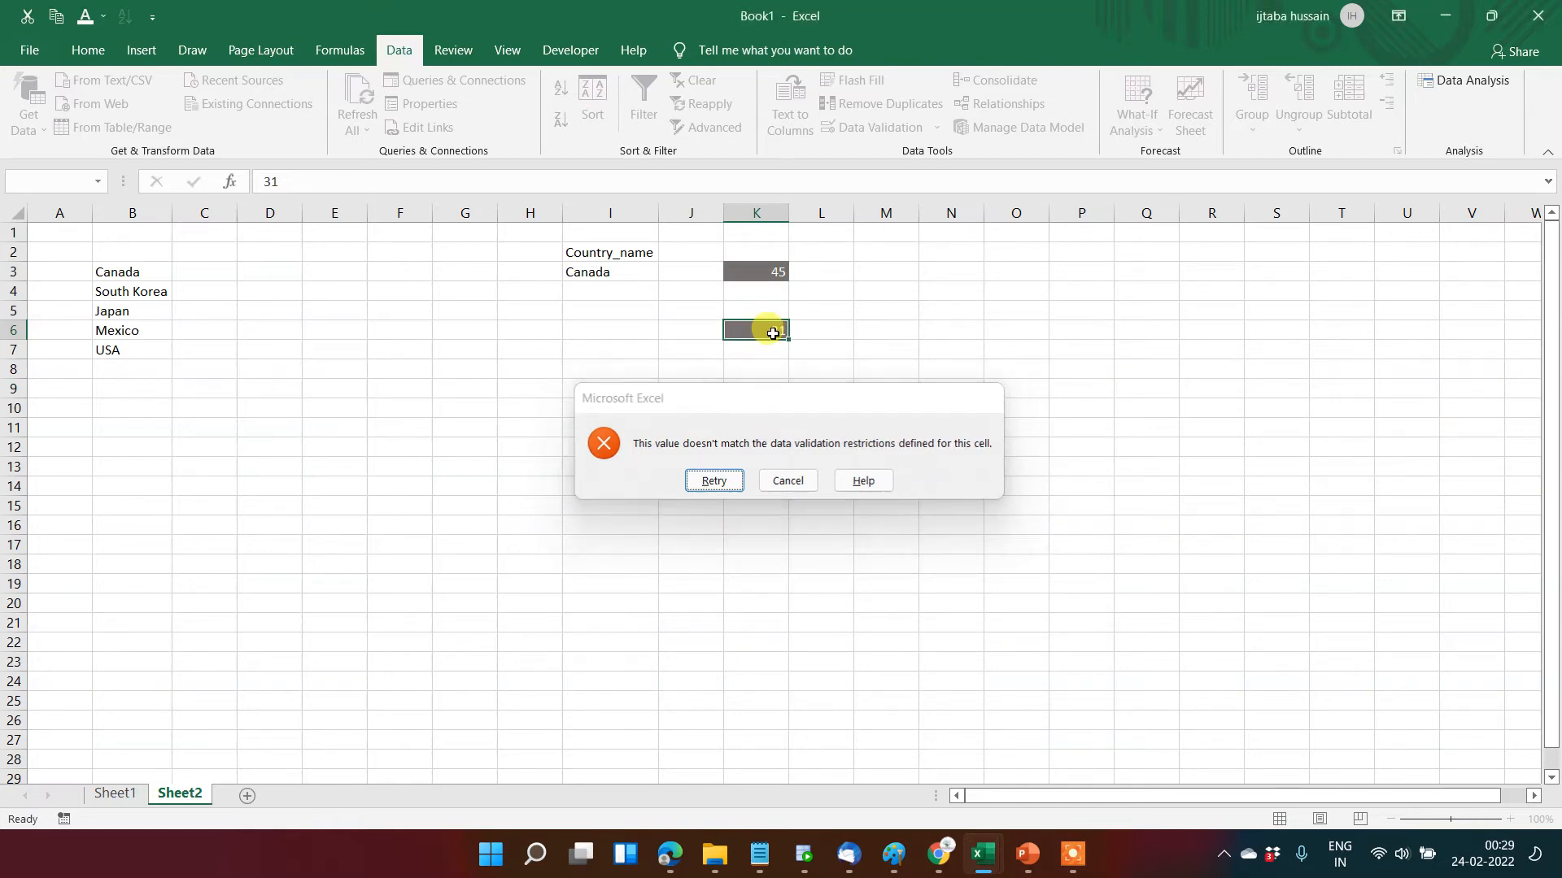
- Enter 46 in cell K6 to test a value that meets the custom rule
text(46)
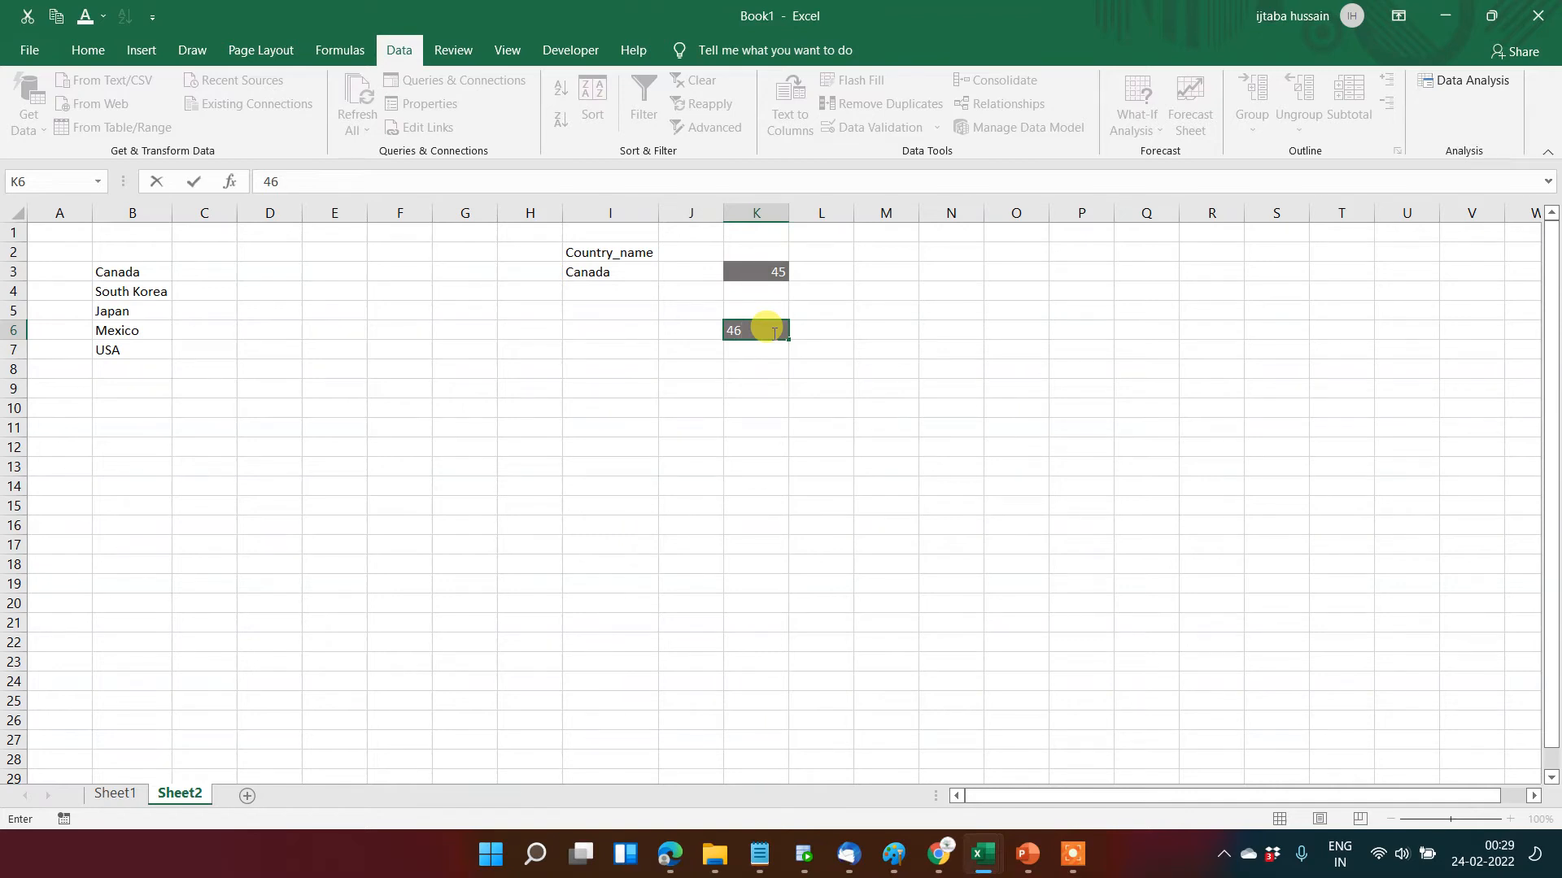
key(Return)
click(773, 333)
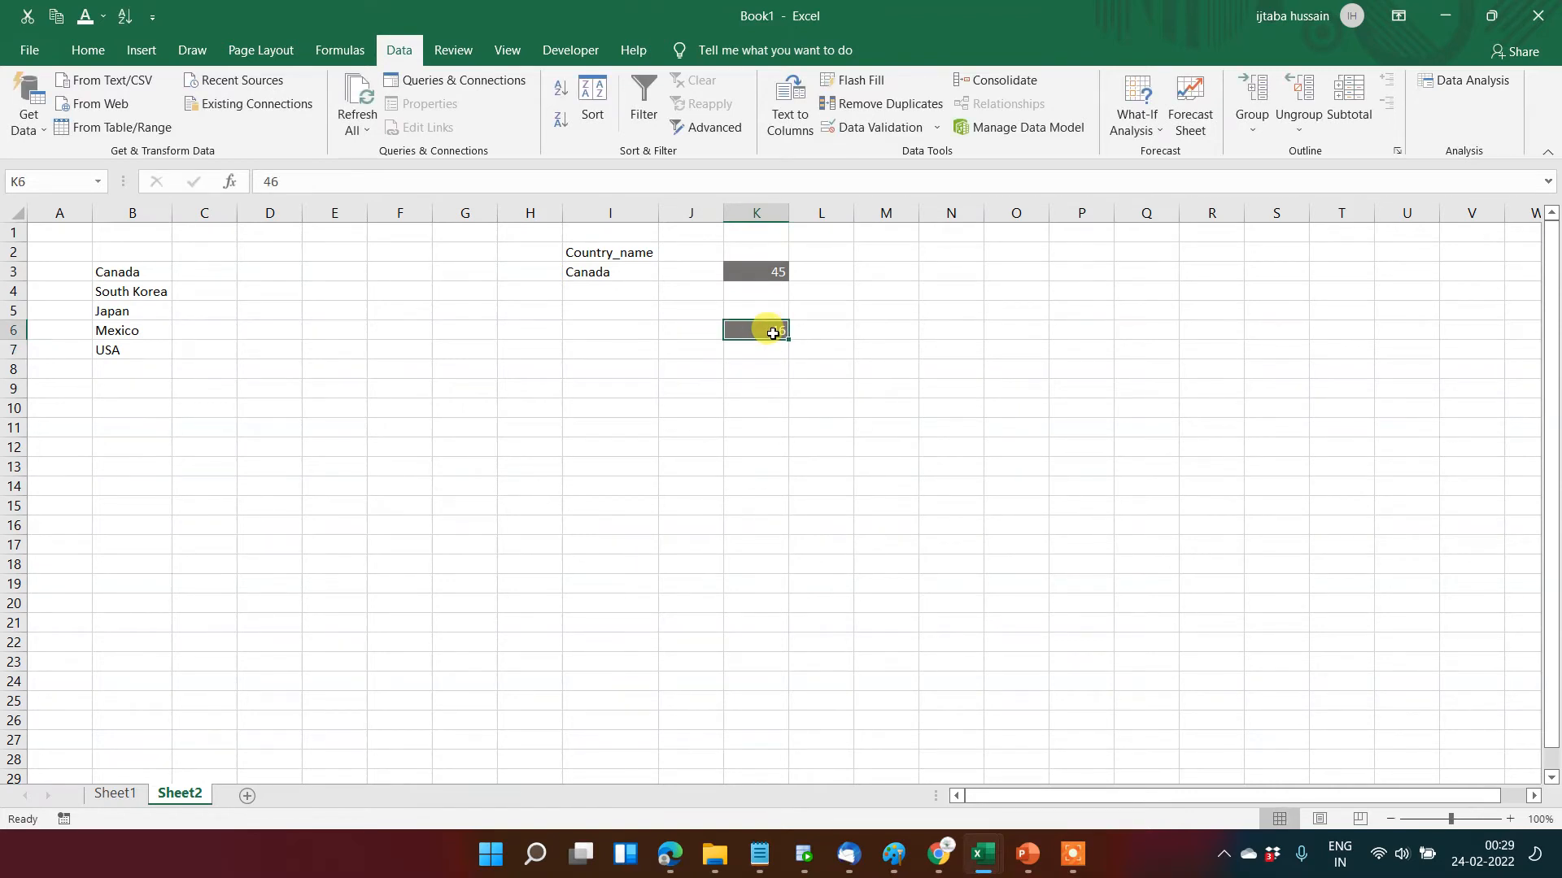
key(Down)
key(Up)
key(Up)
key(Up)
key(Up)
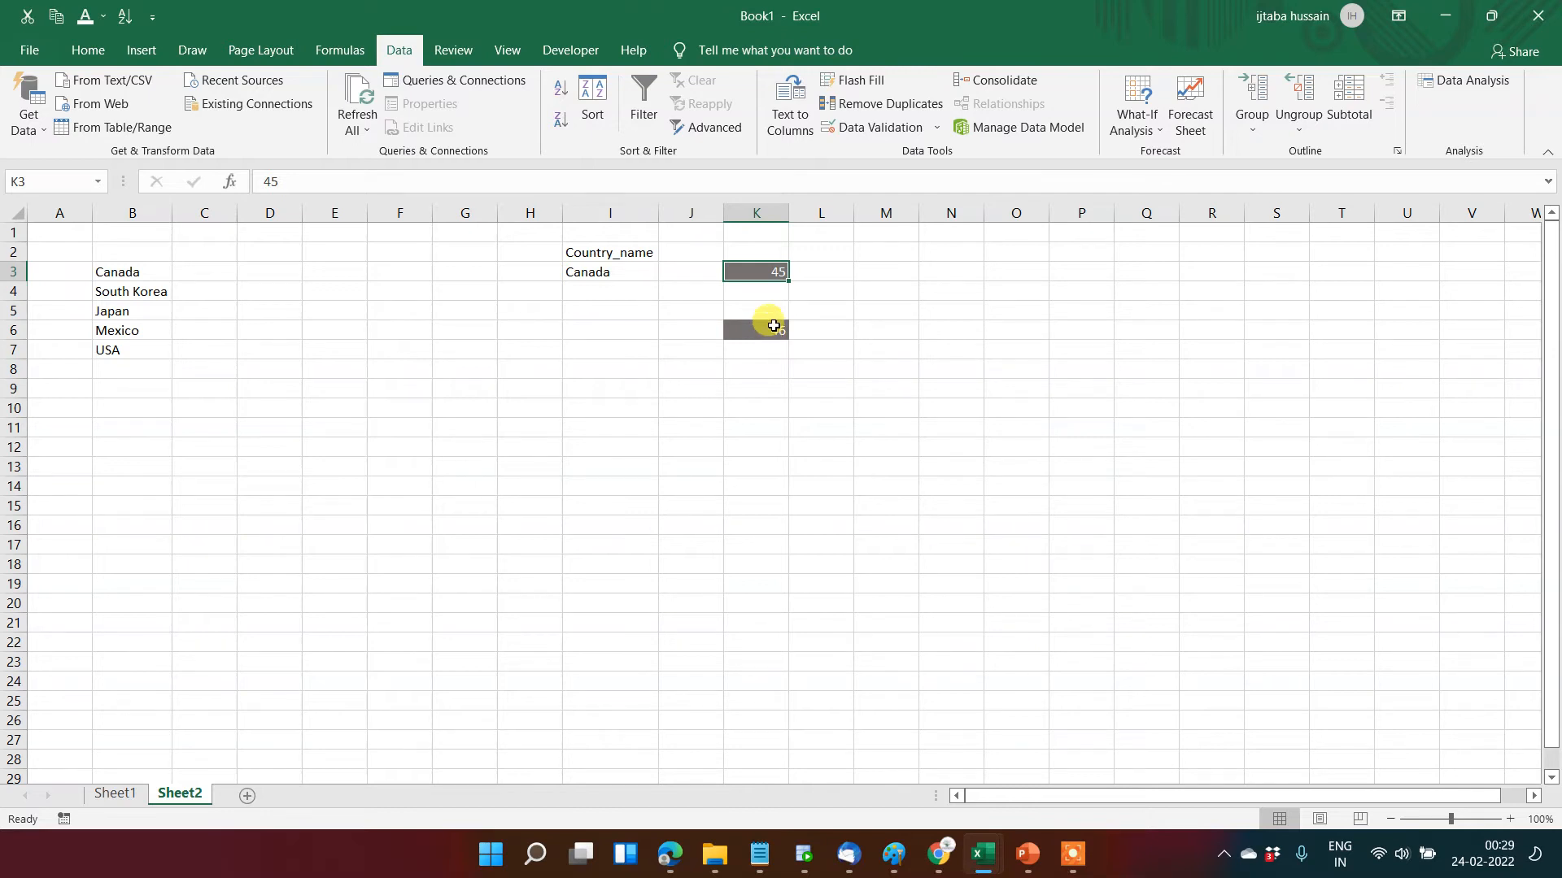
click(988, 394)
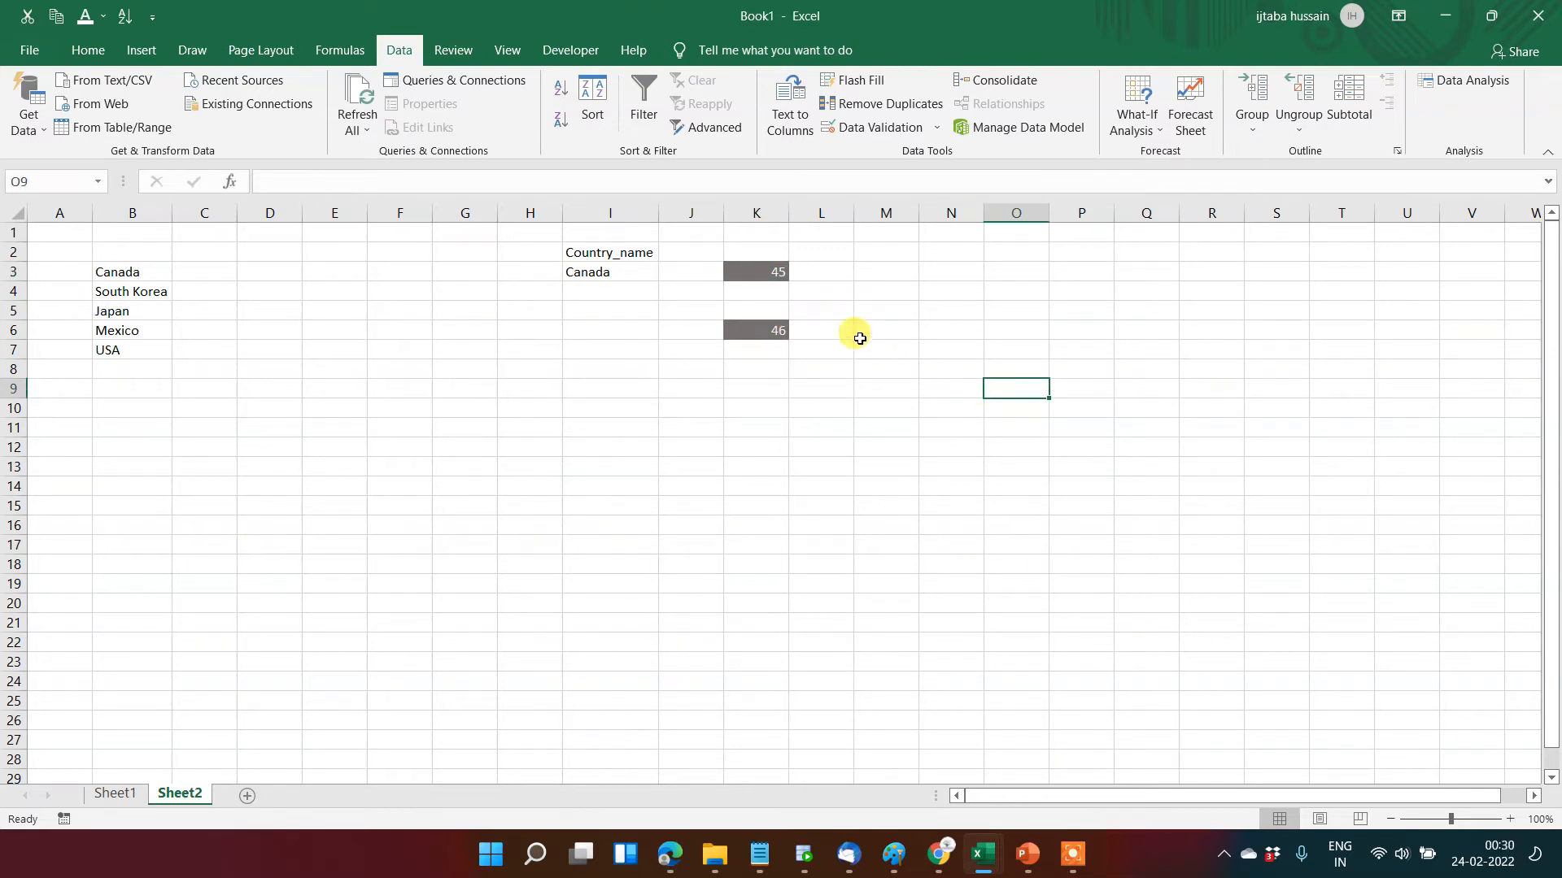
- Give cell K6's data validation an input message titled "Error_message" with the text "Enter value greater than 45"
click(778, 334)
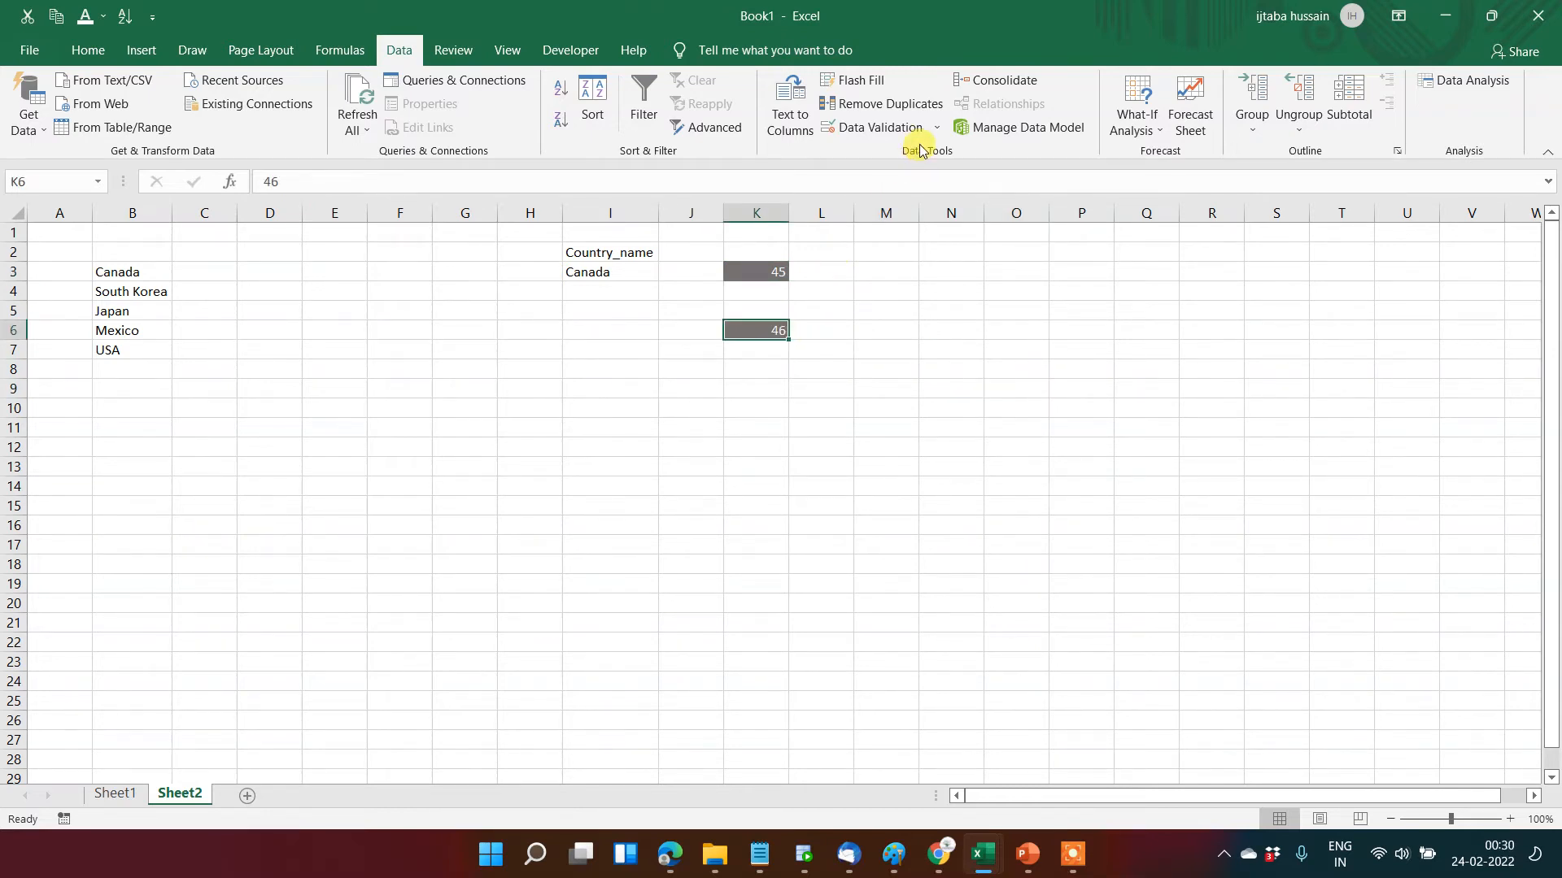
click(874, 127)
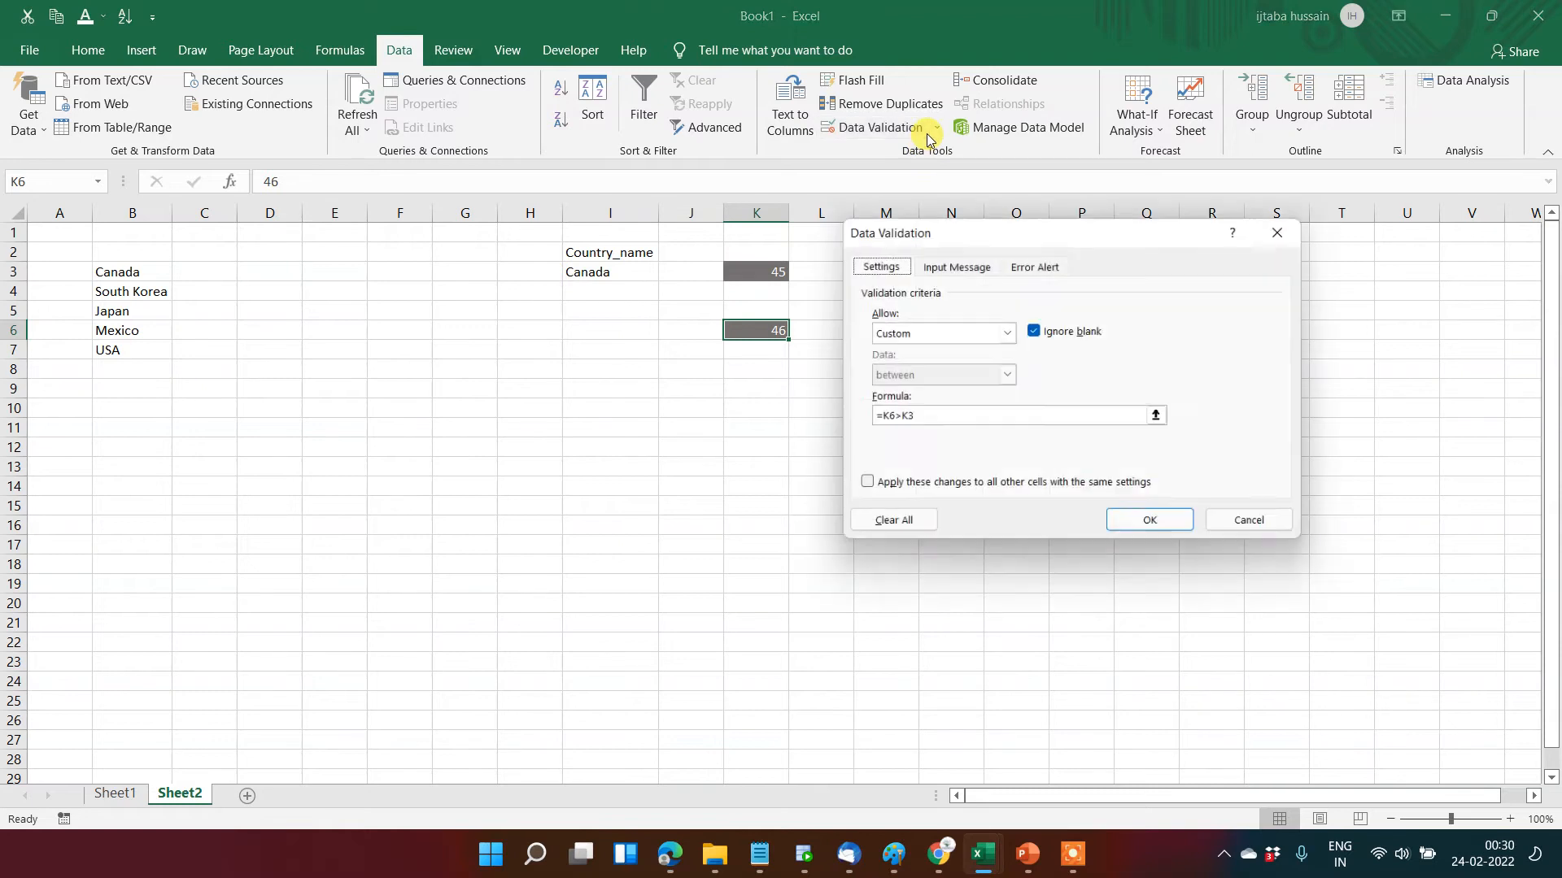
click(948, 266)
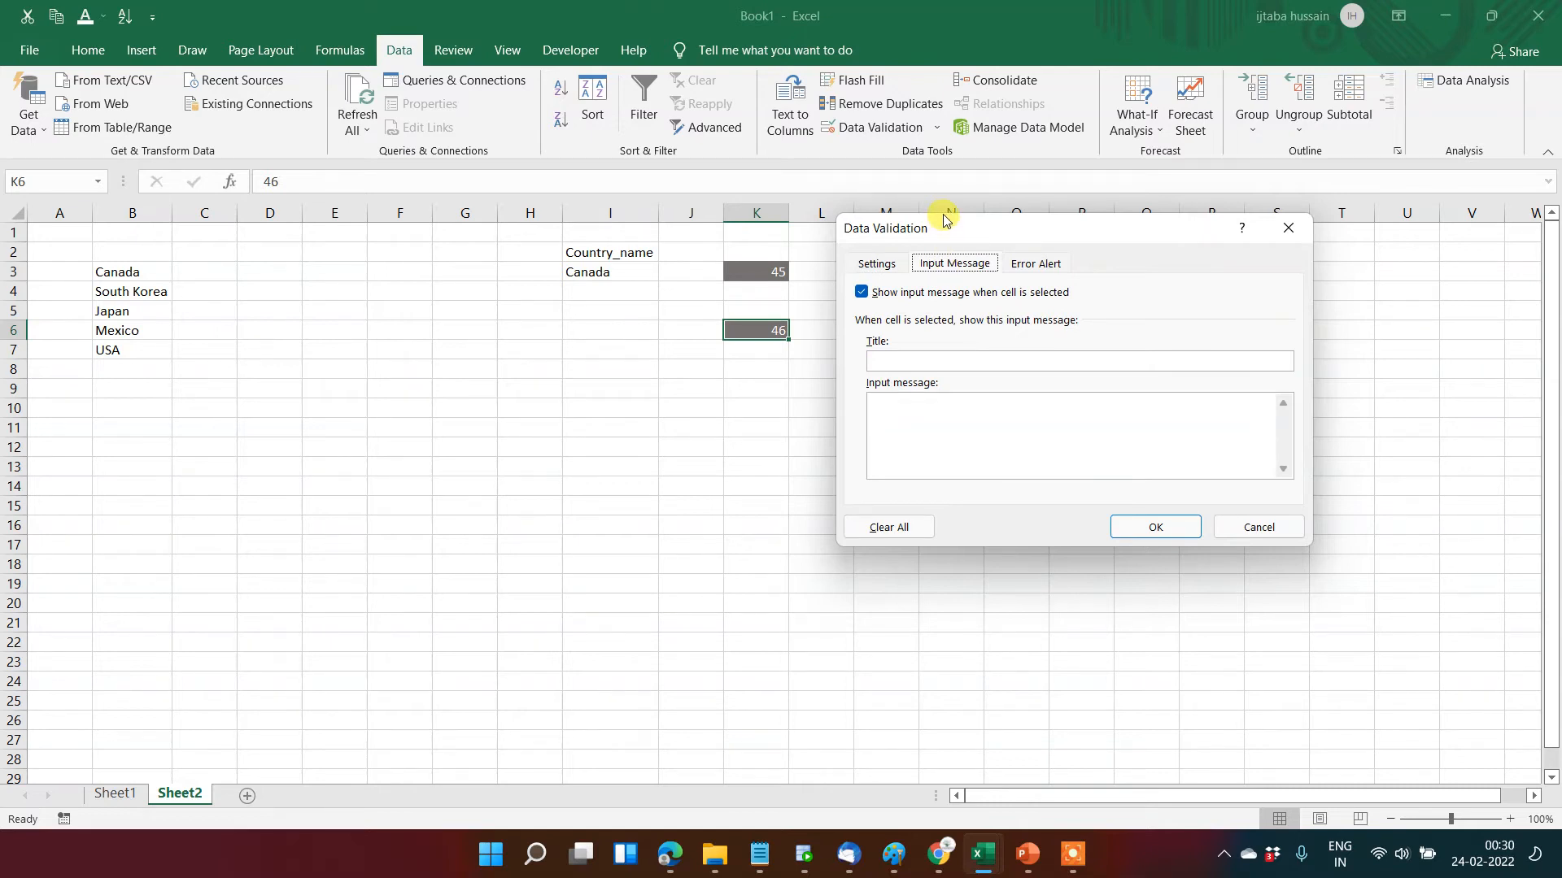
drag(944, 227, 658, 204)
click(606, 332)
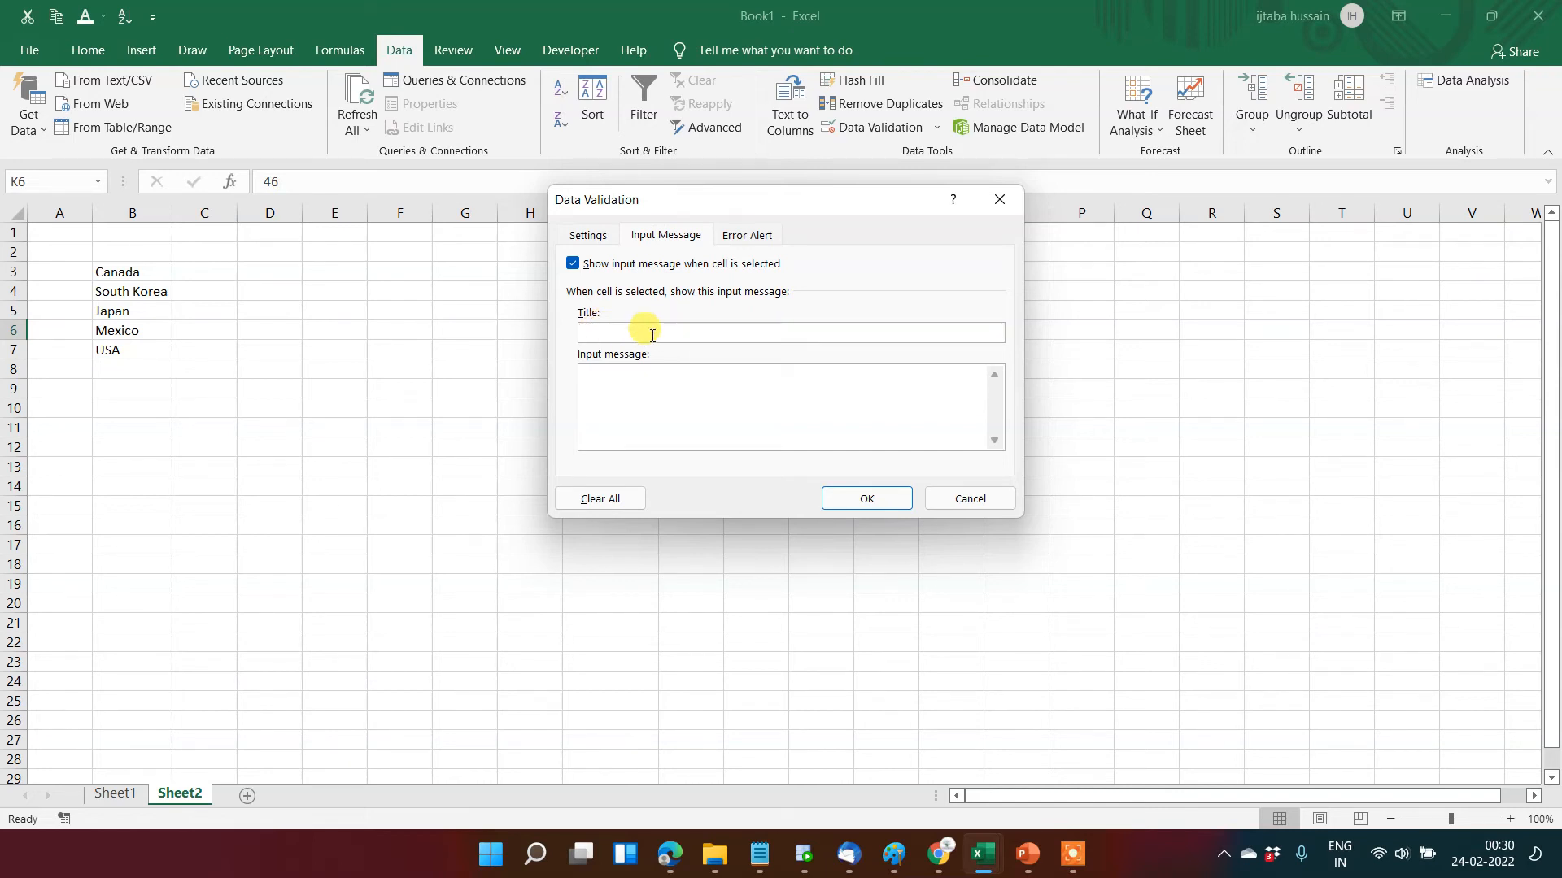
text(Error_m)
text(essage)
text(Enter )
text(value )
text(greater t)
text(han 45)
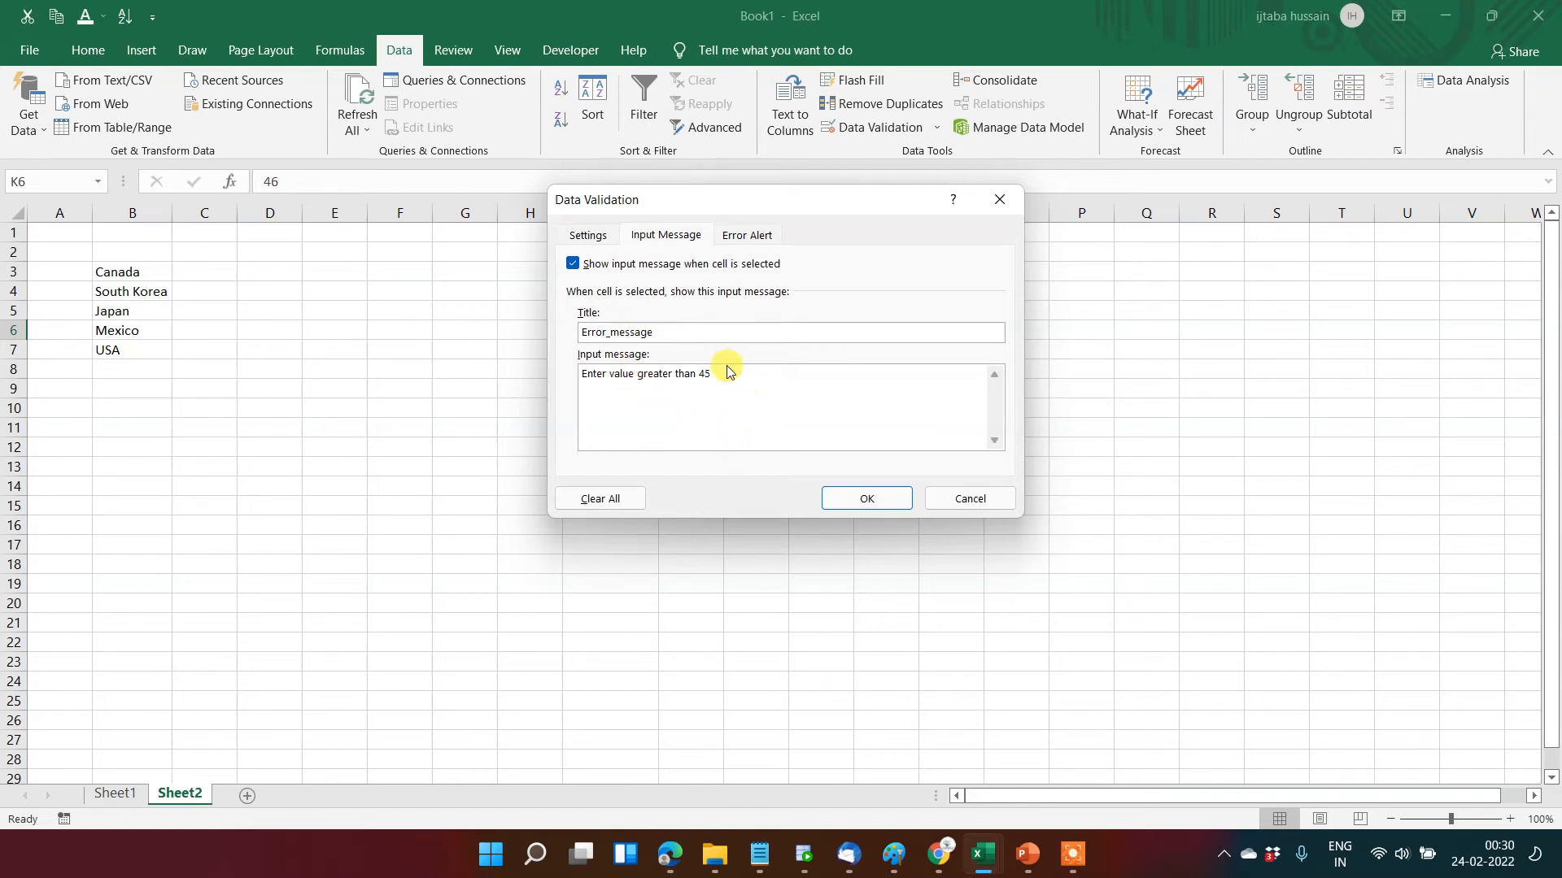
- Set the error alert to Warning style with title "error" and message "Put greater value and try again", and apply the validation
click(737, 235)
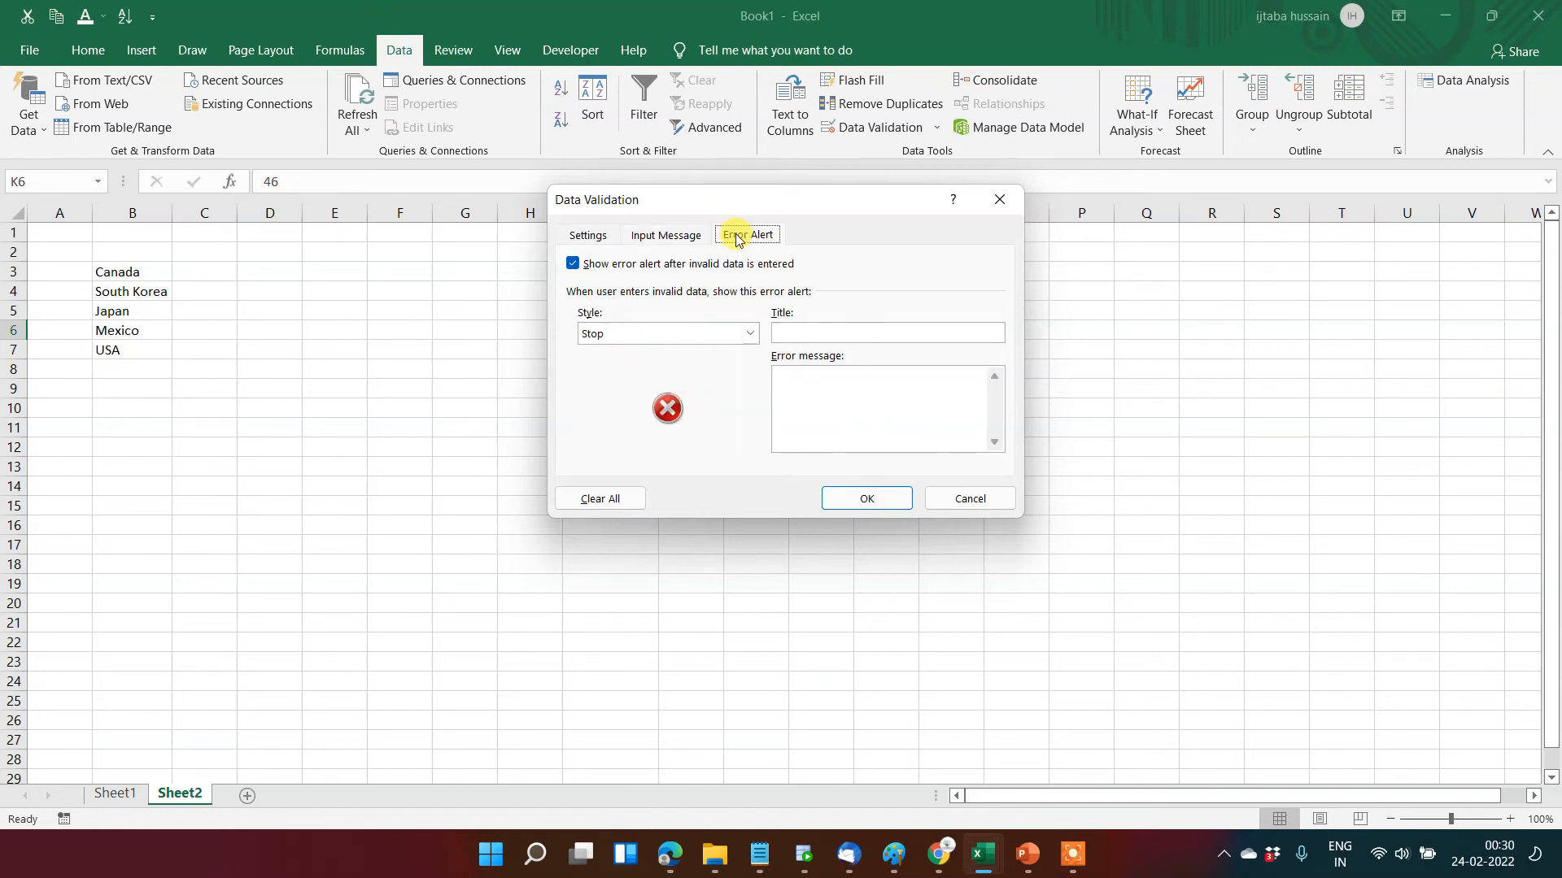
click(686, 335)
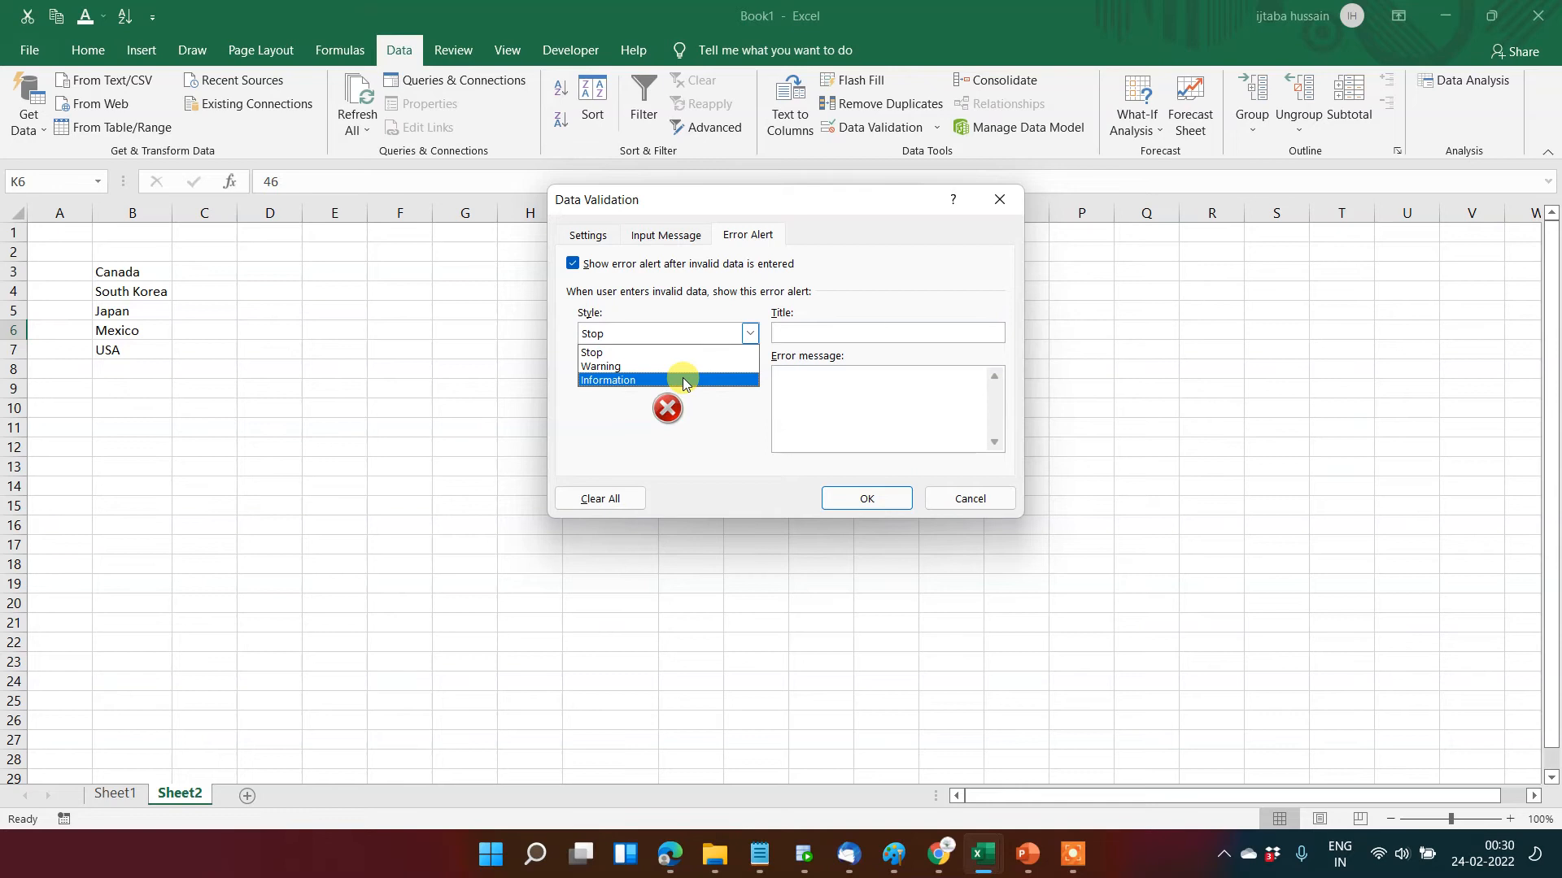
click(680, 366)
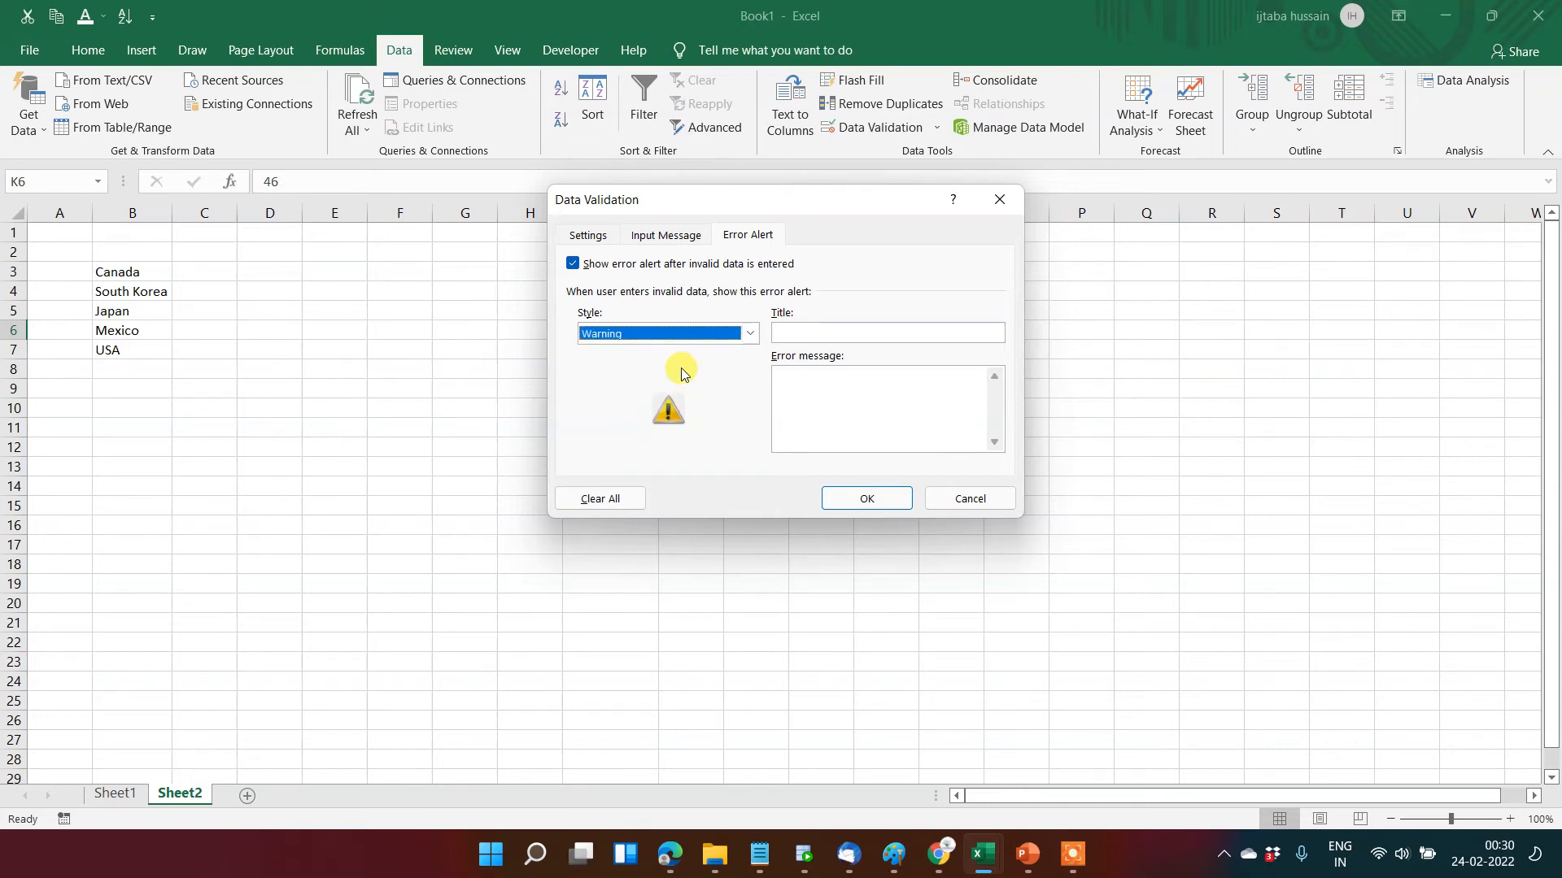
click(797, 335)
text(error)
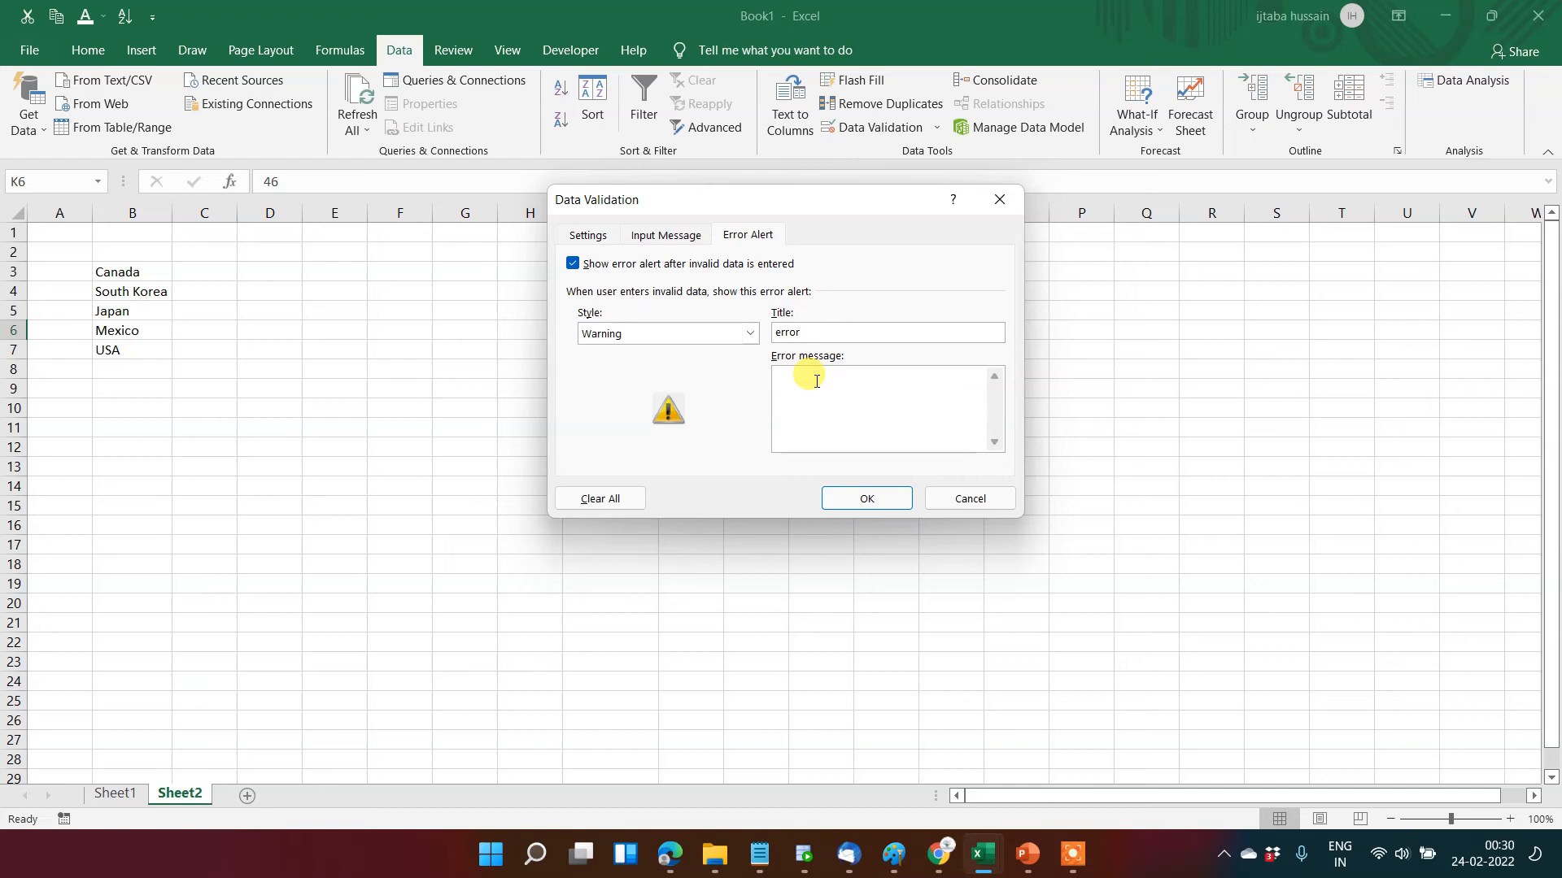
text(Put greater value and try again)
click(881, 501)
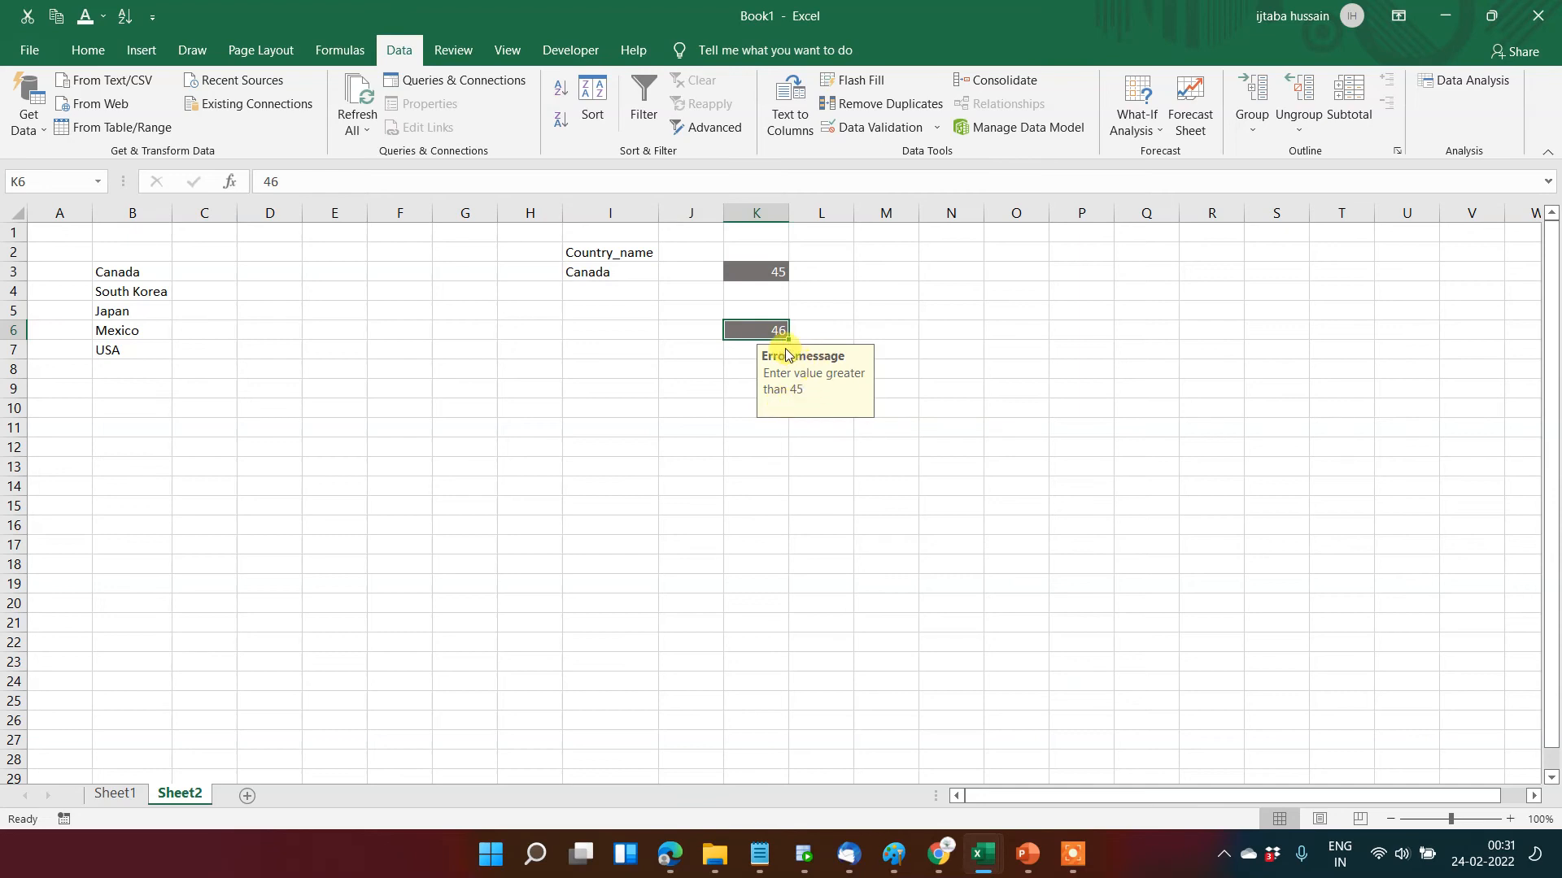
- Try the value 34 in cell K6 and decline to continue so the entry can be corrected
click(741, 270)
click(762, 332)
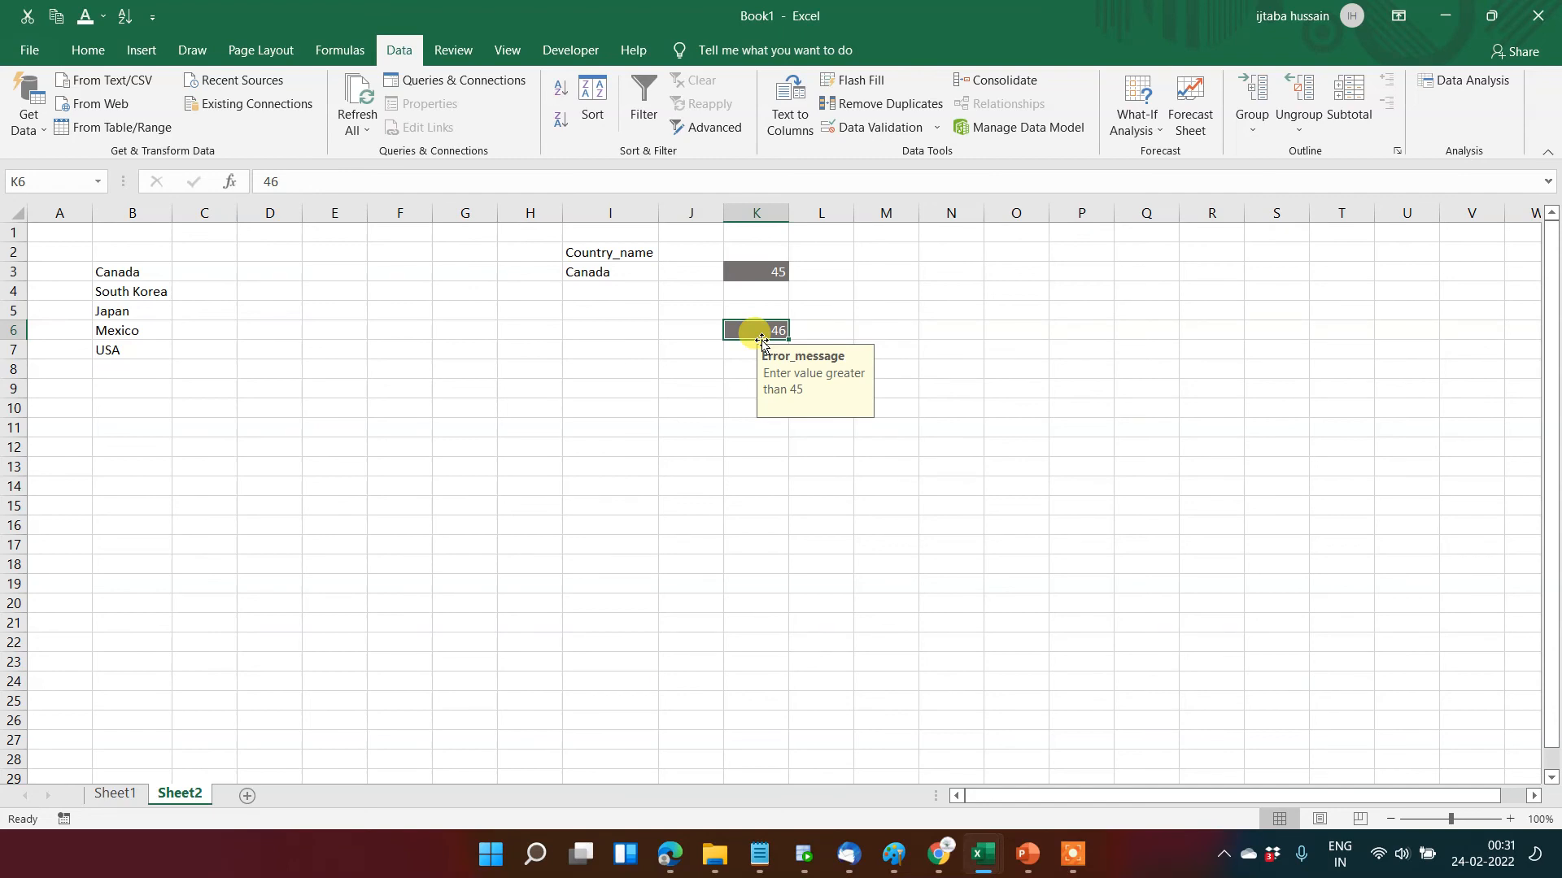
text(34)
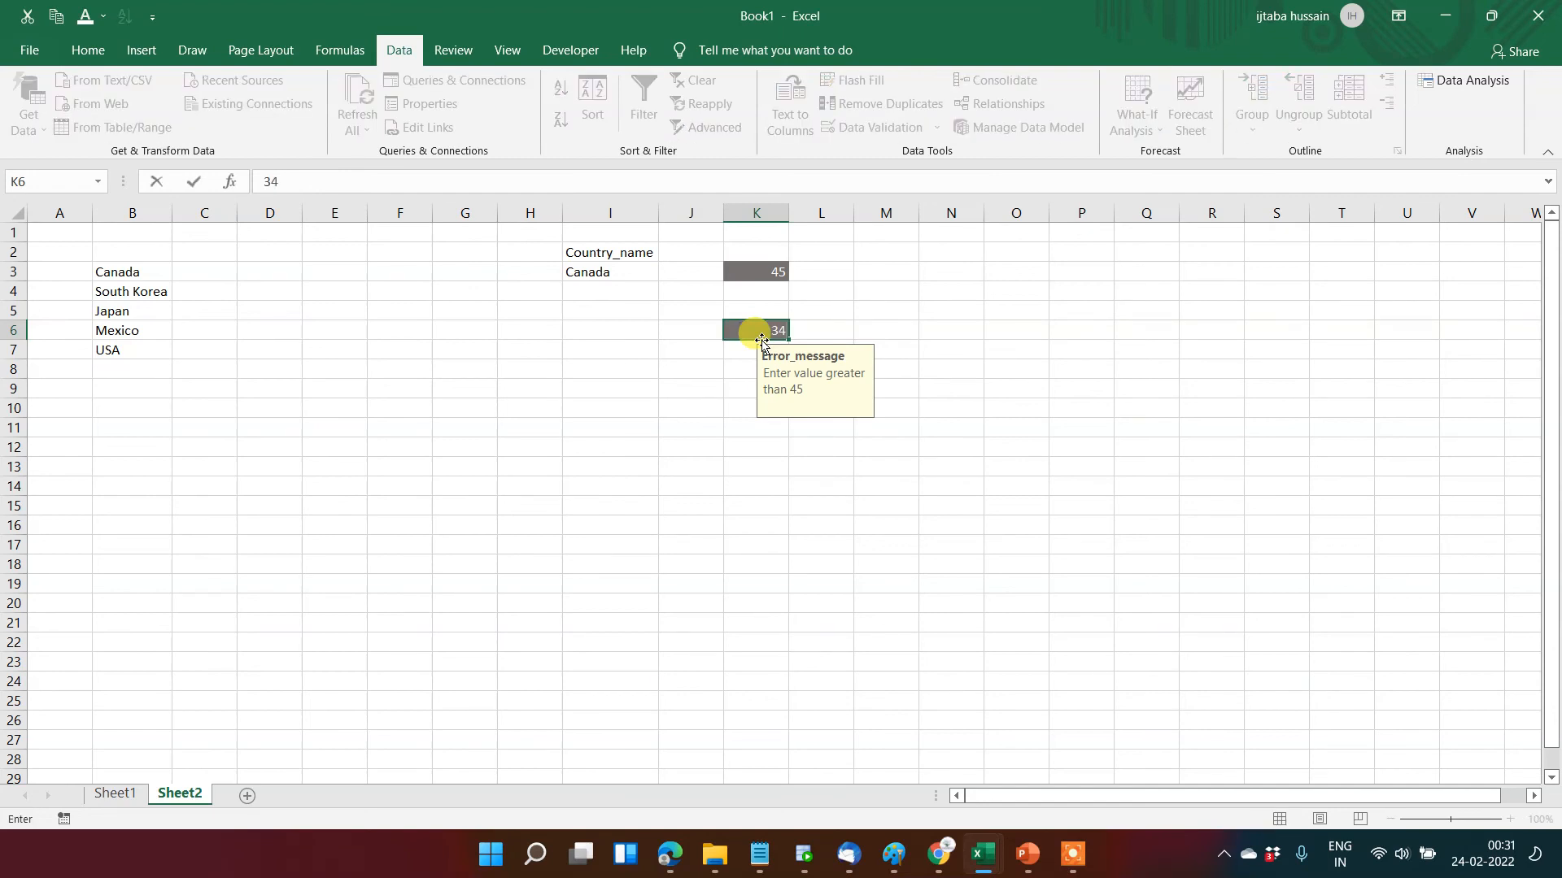
key(Return)
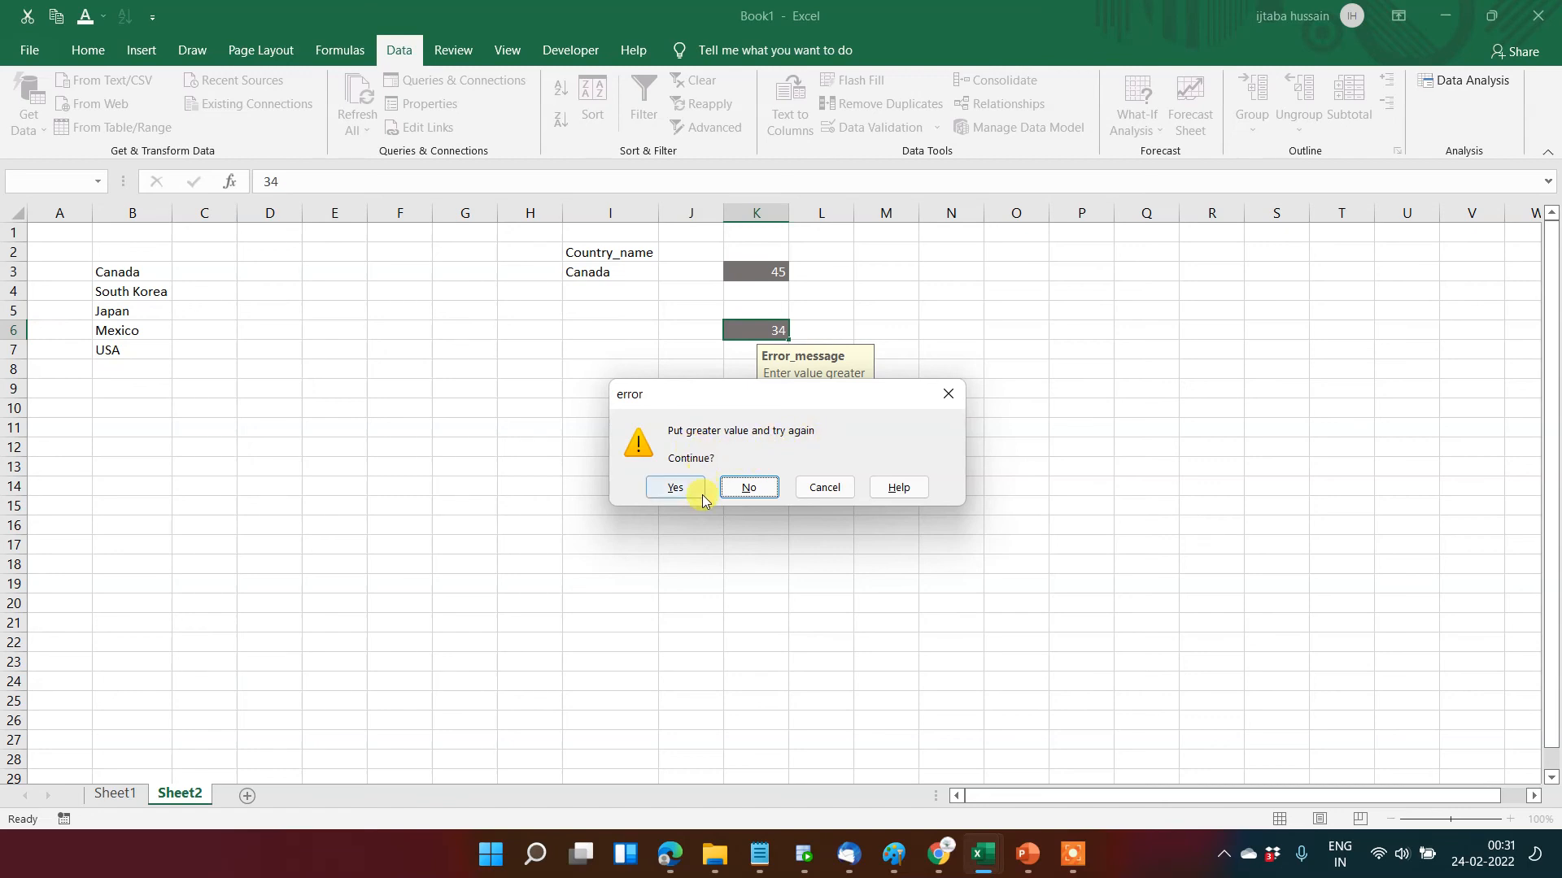
click(763, 488)
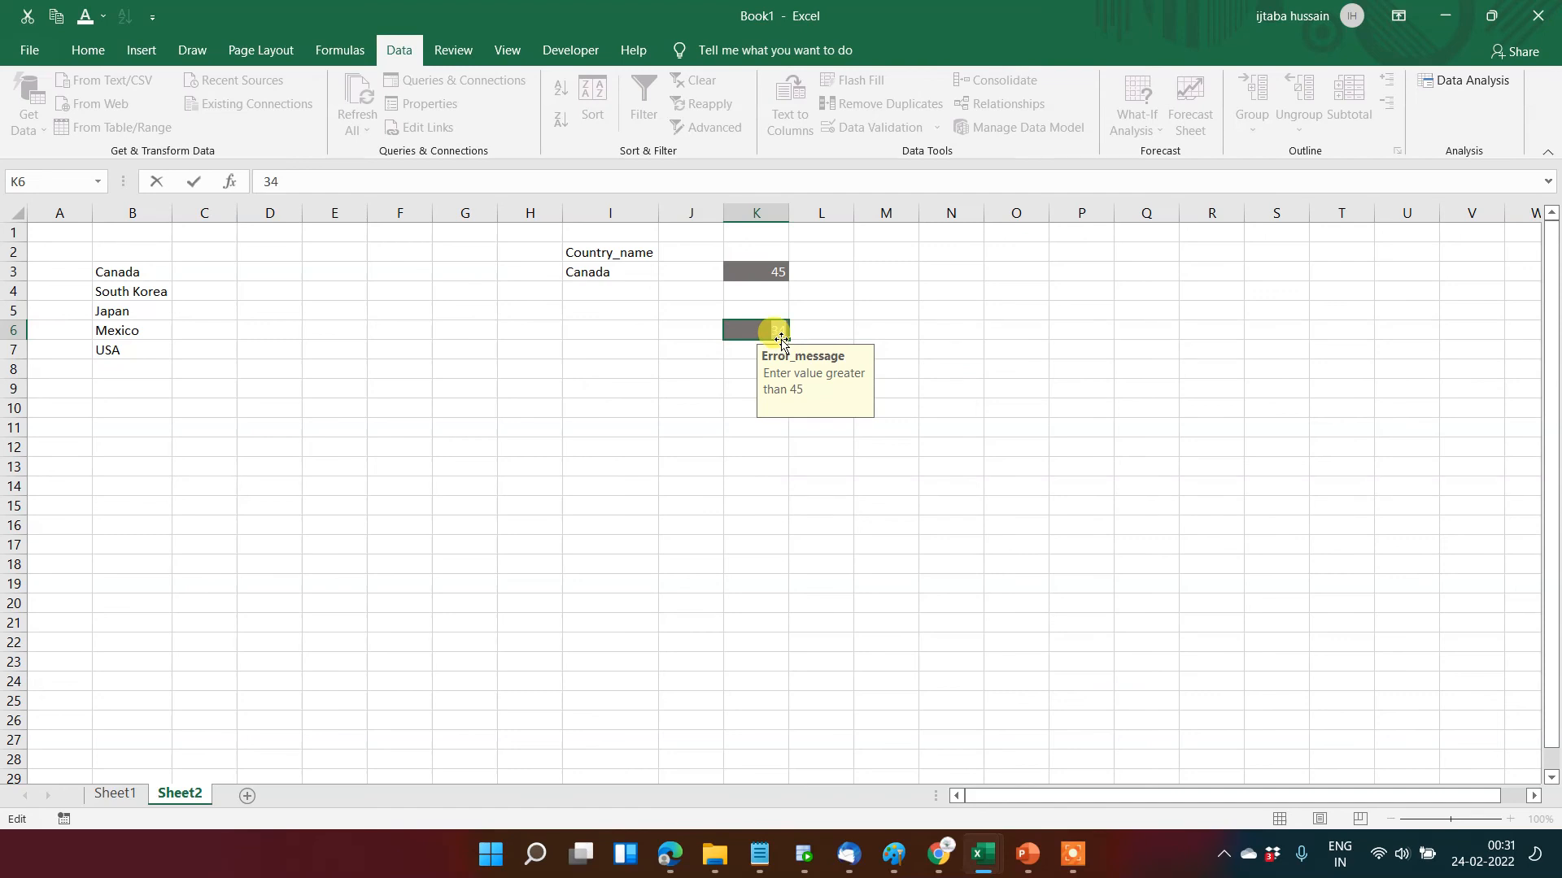
- Change the entry in cell K6 to 43 and accept it despite the validation warning
text(43)
key(Return)
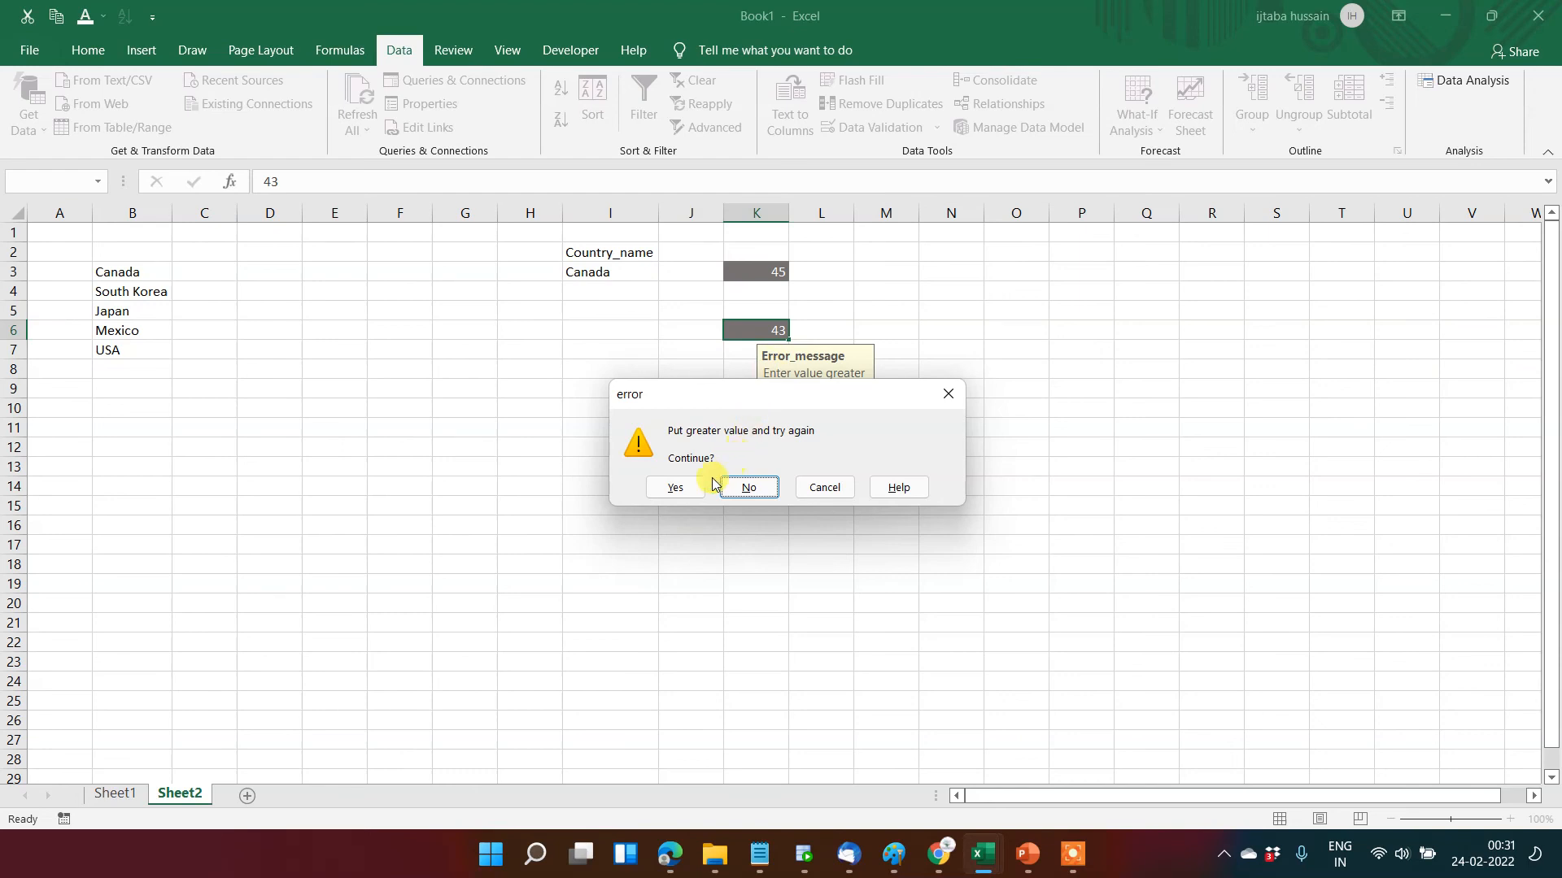
click(686, 493)
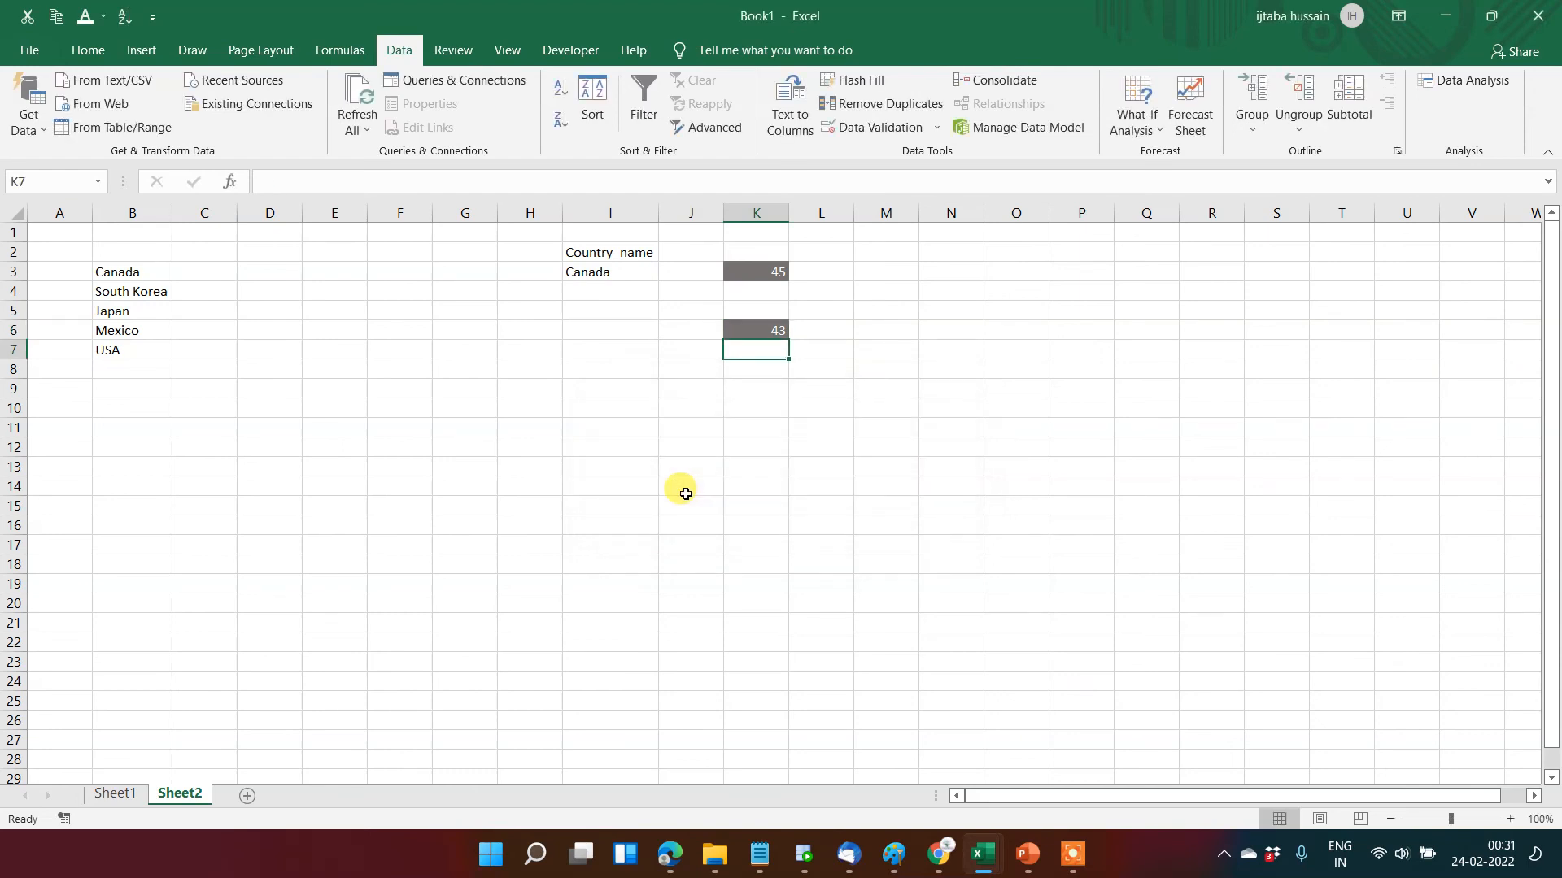
- Enter 41 in cell K6, accept it despite the validation warning, and reselect the cell
click(779, 331)
key(Down)
key(Up)
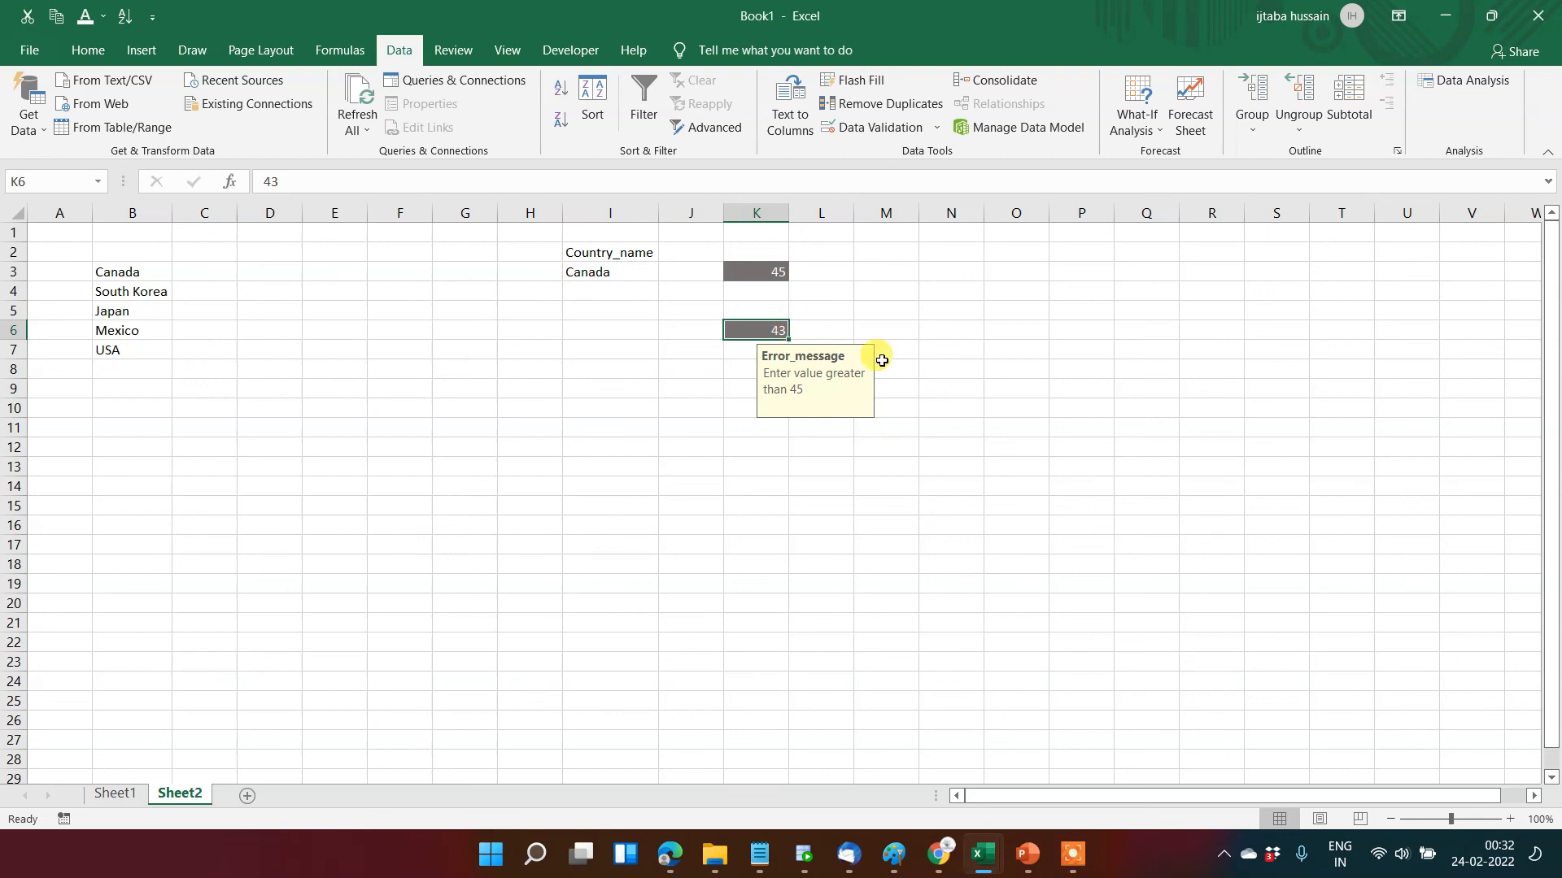
text(41)
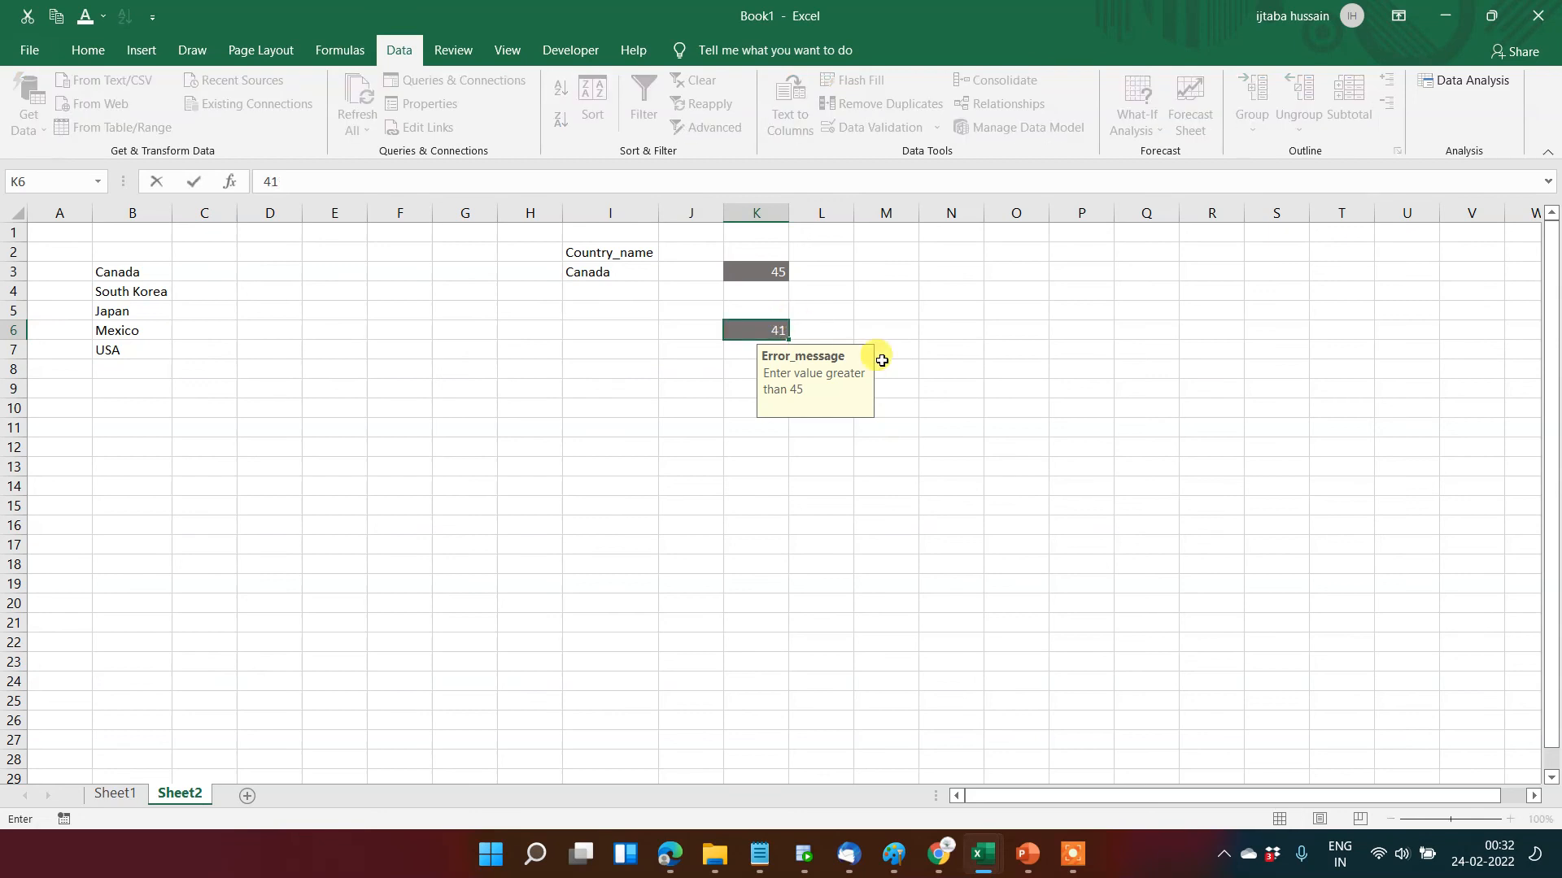
key(Return)
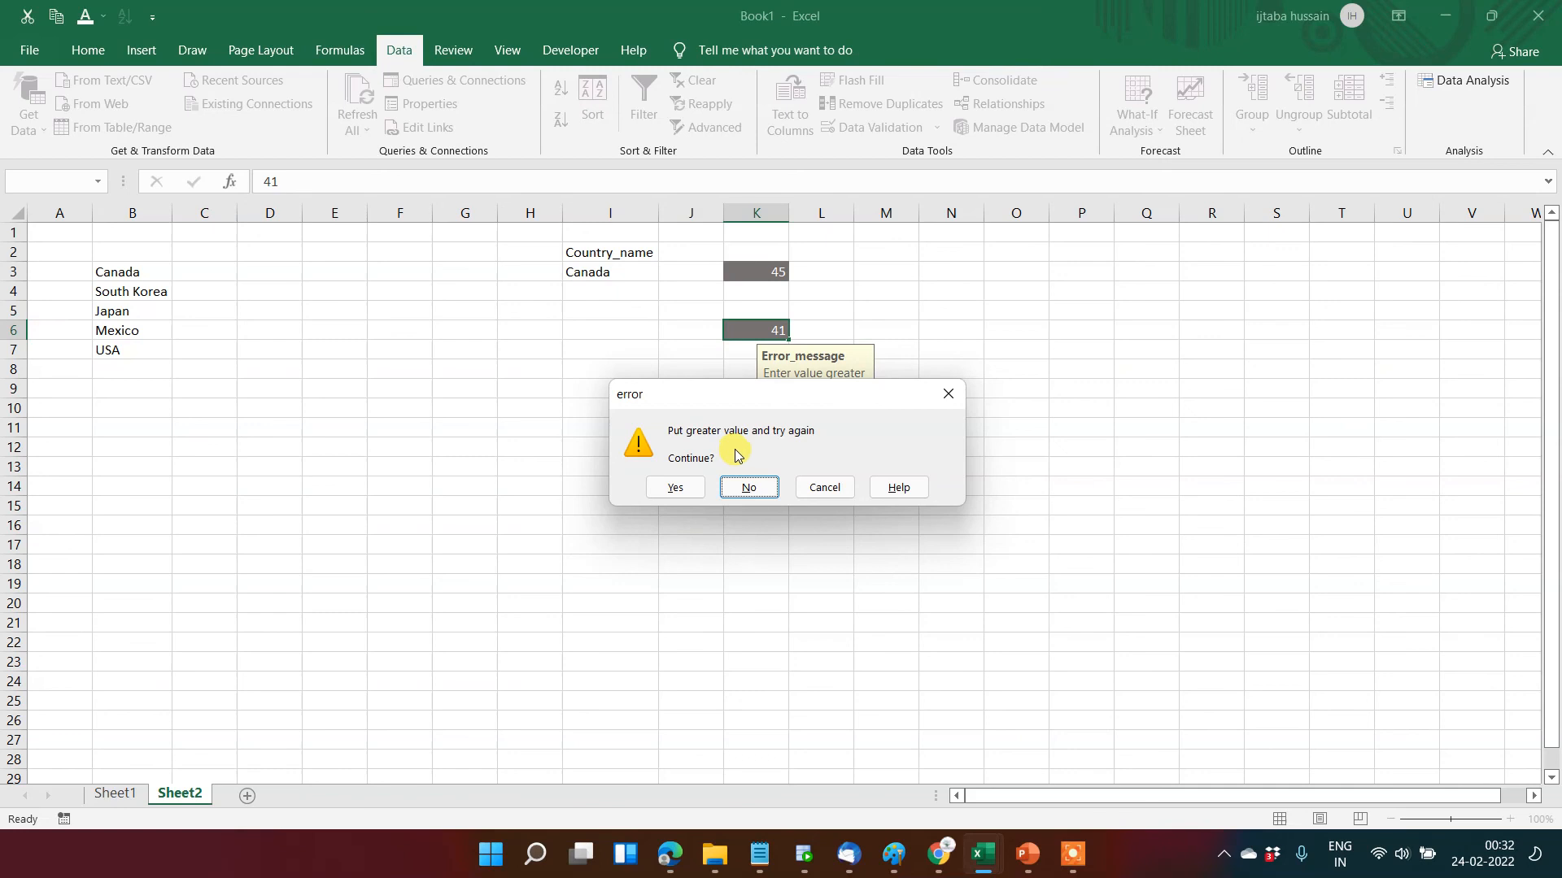
click(685, 494)
click(758, 330)
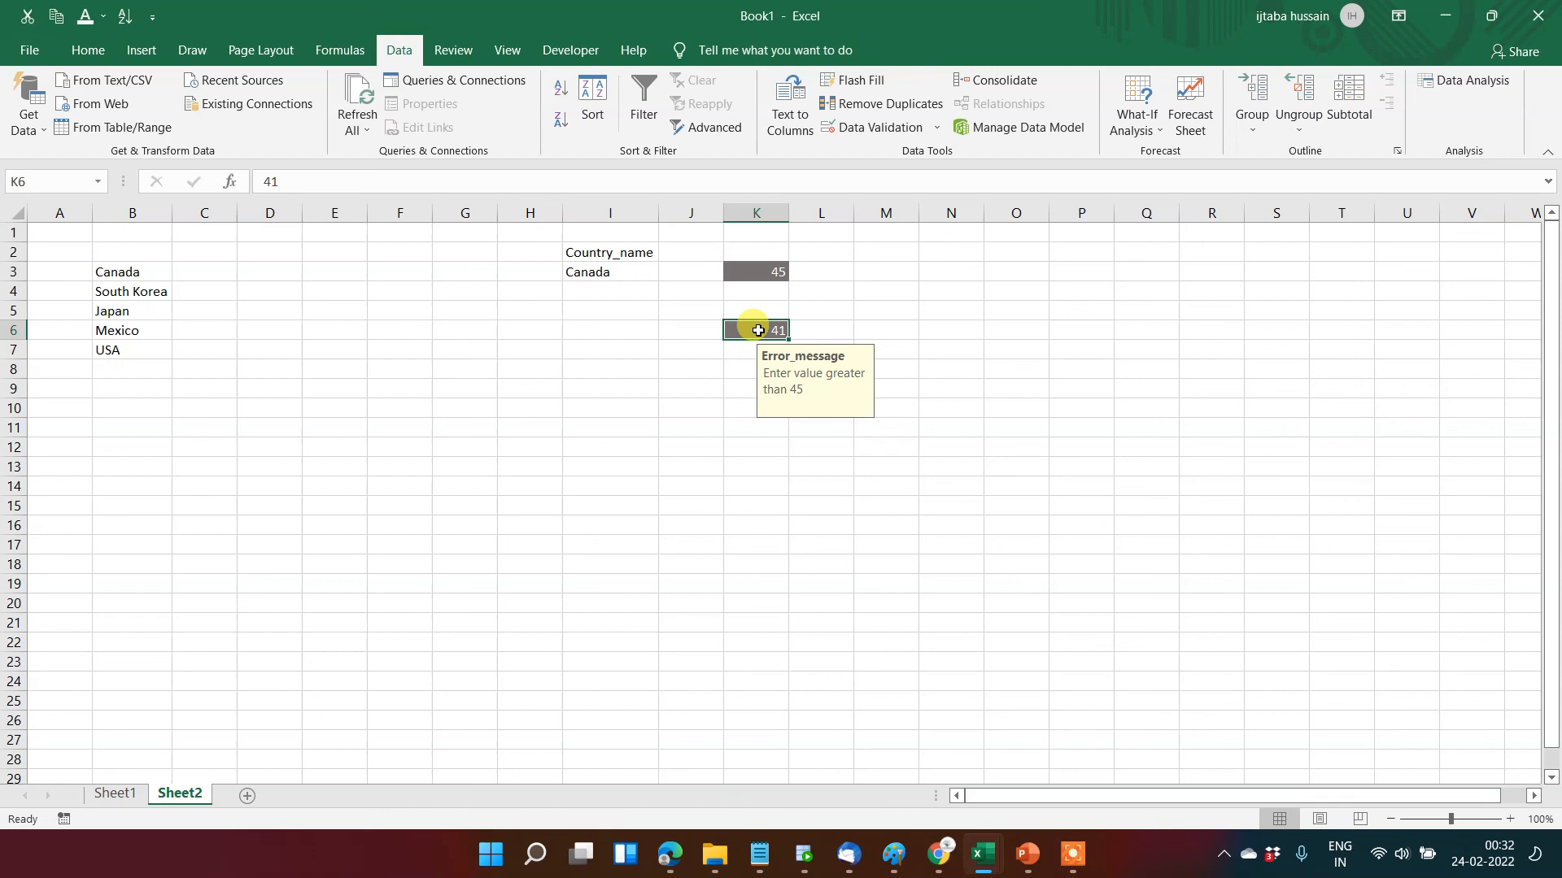